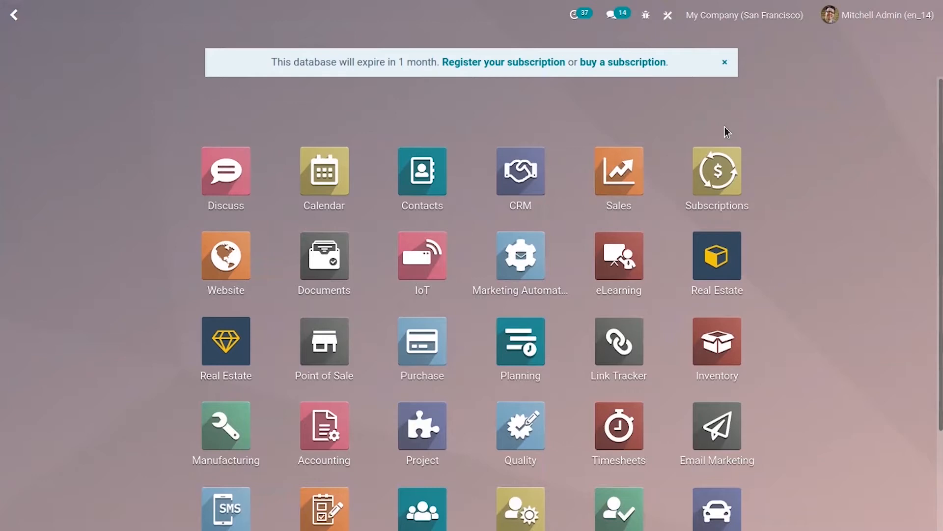
Open the Customers list under the orders of the Sales app
click(639, 185)
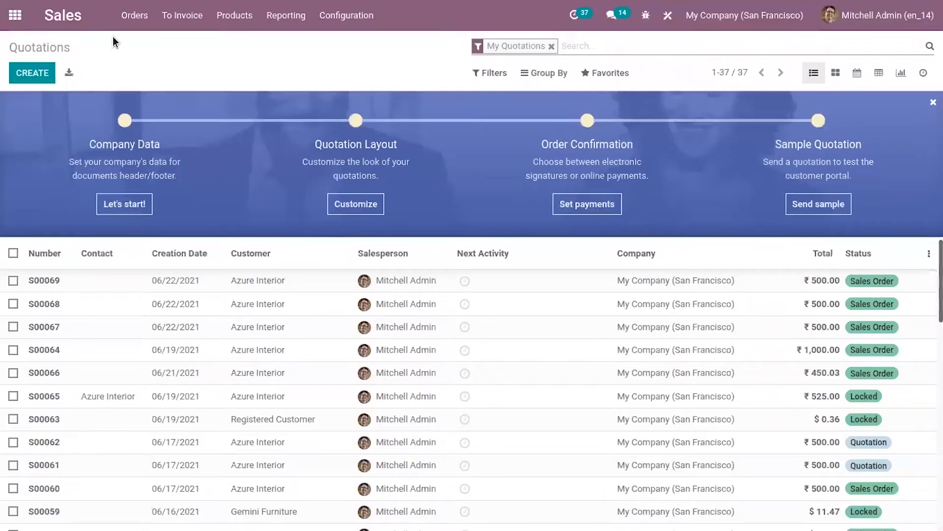
click(137, 15)
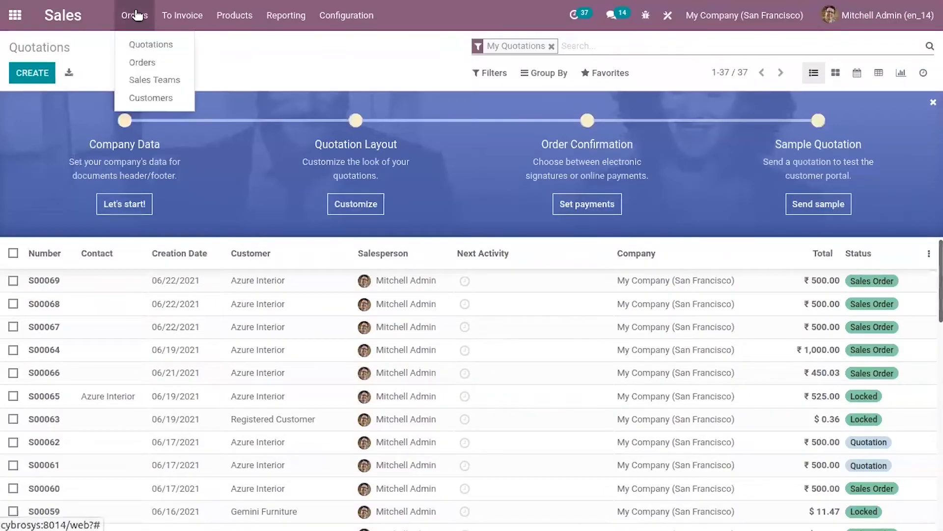
click(176, 94)
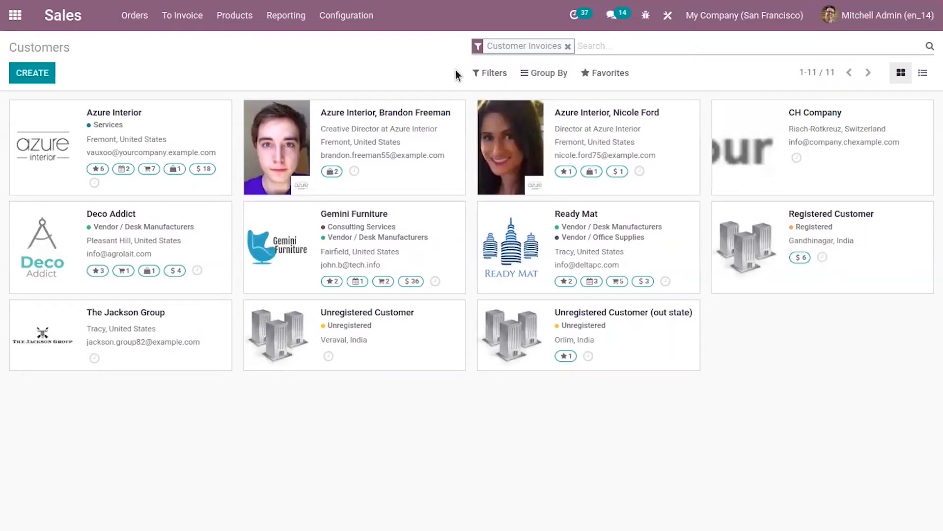
Add a custom filter to the customers where Country is equal to "United States" and apply it
click(494, 73)
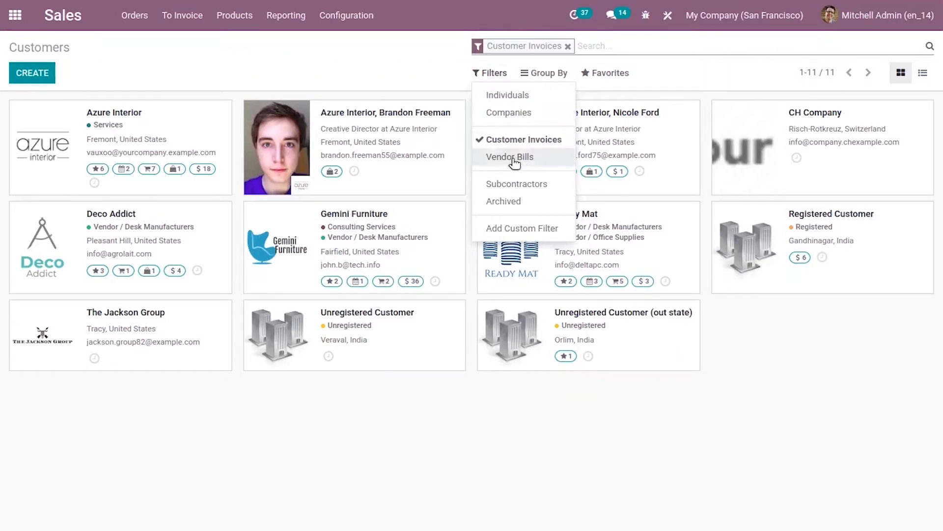
click(543, 228)
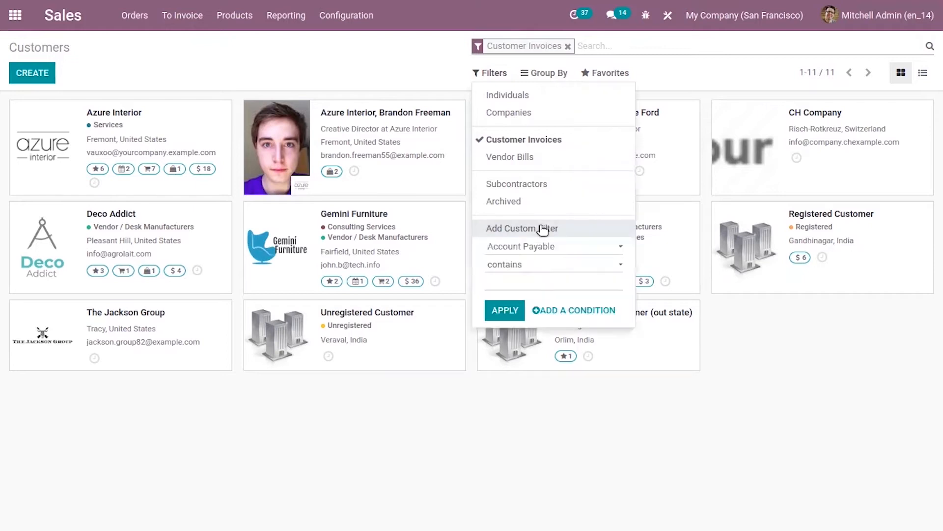
click(537, 249)
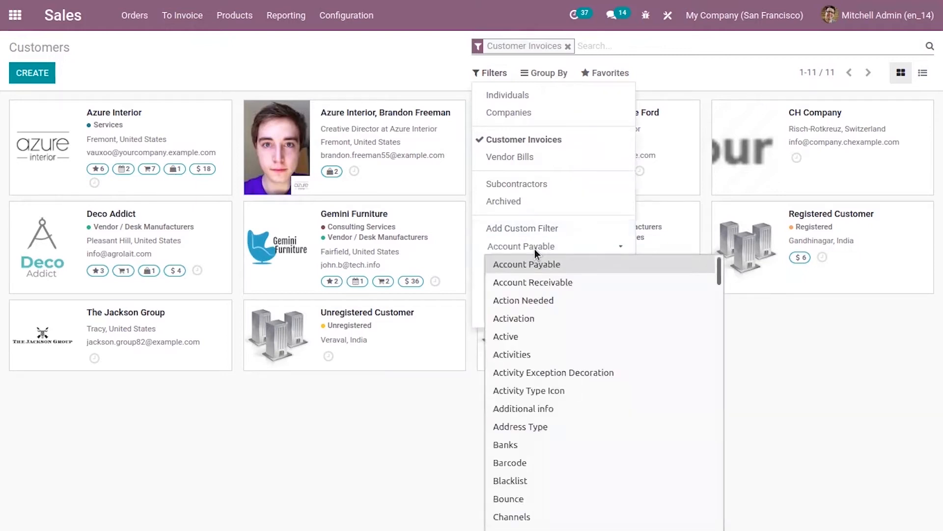
drag(720, 273, 656, 302)
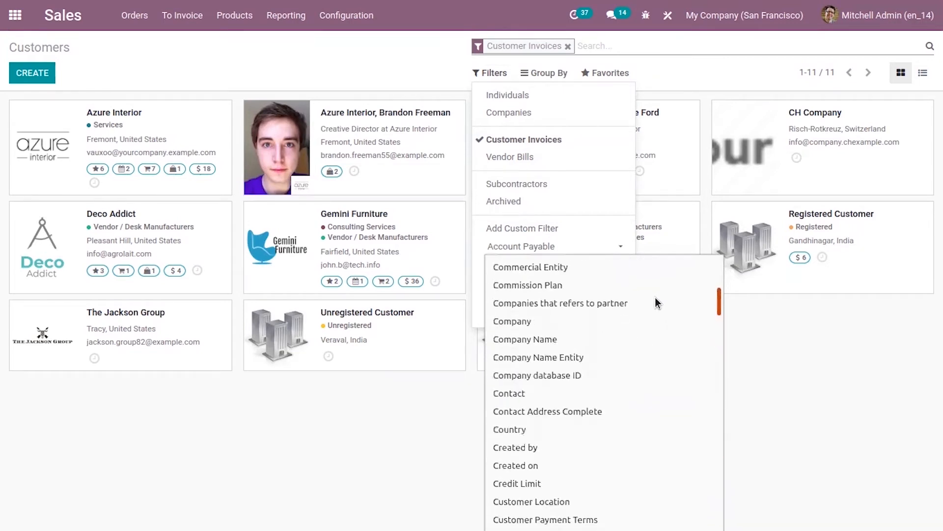
click(509, 429)
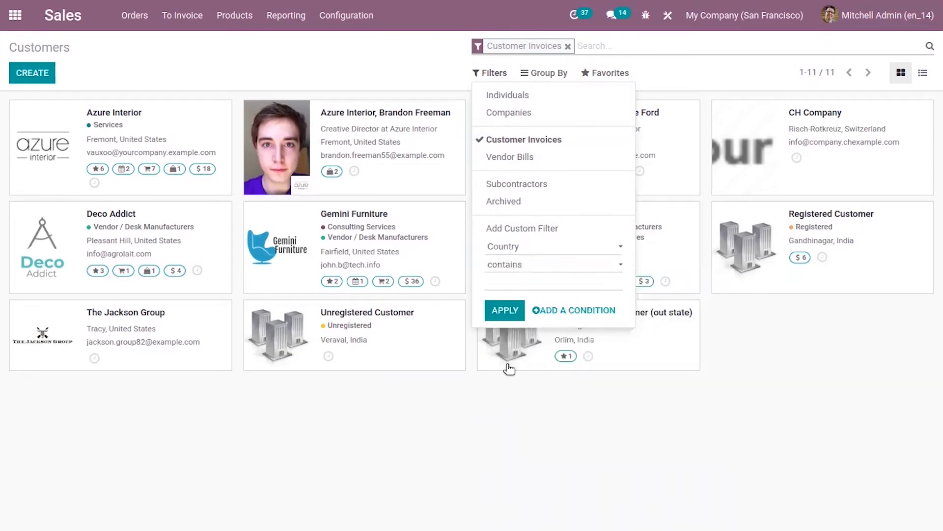
click(509, 267)
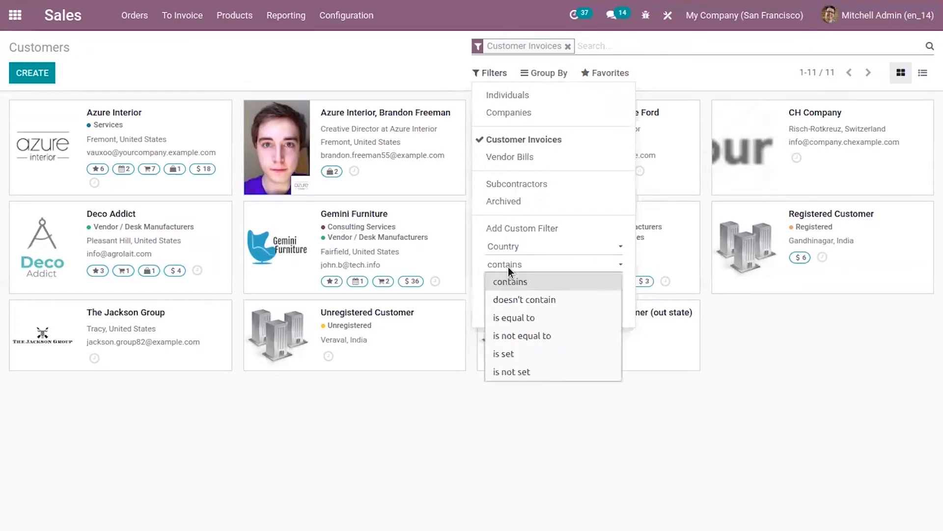
click(521, 318)
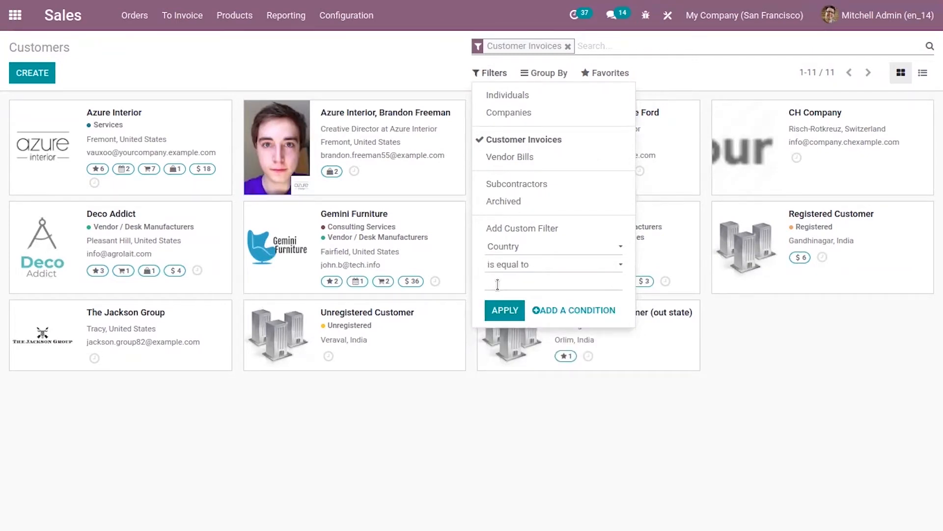
click(498, 284)
text(Unites)
text( States)
click(508, 309)
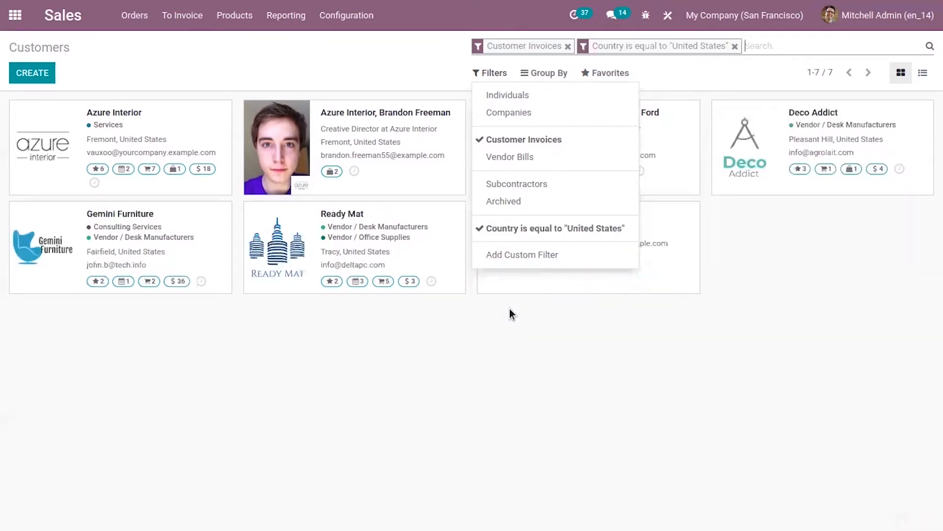
click(509, 309)
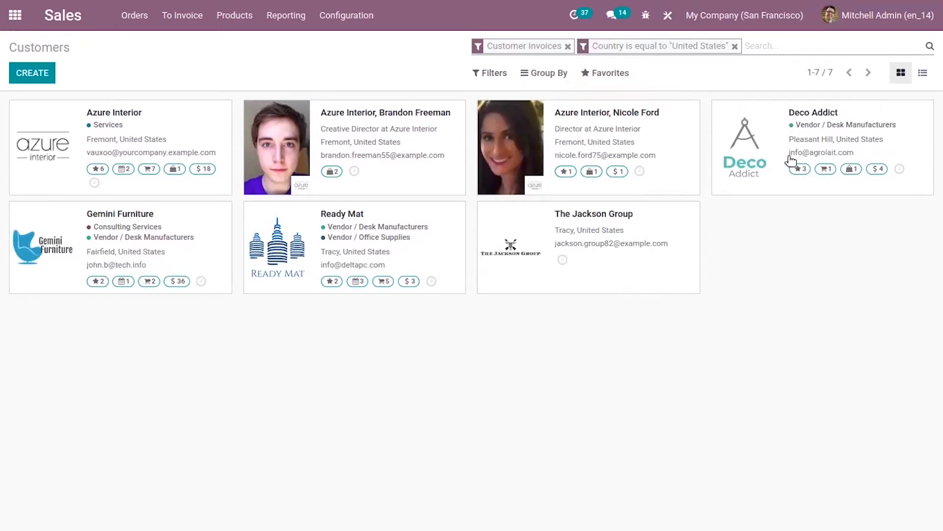
Save the current search as a favorite named "US Customers"
click(547, 73)
click(609, 74)
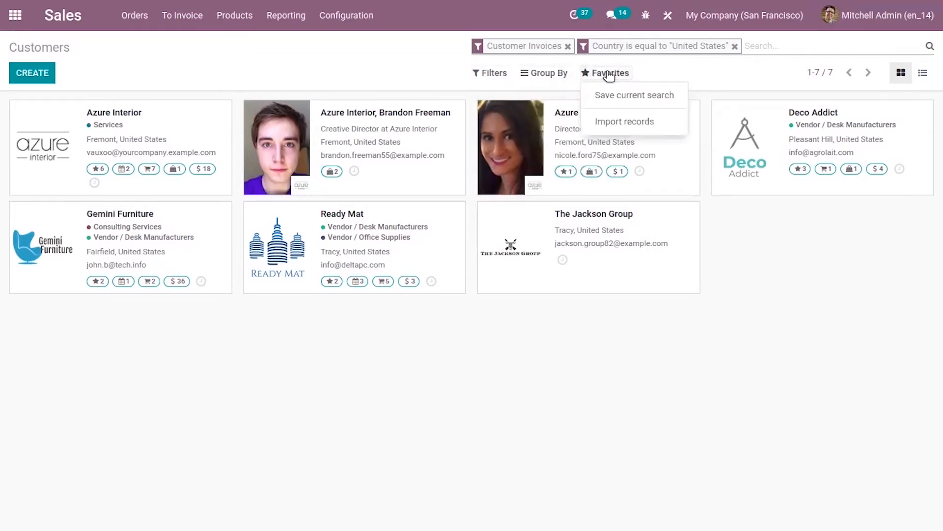
click(633, 98)
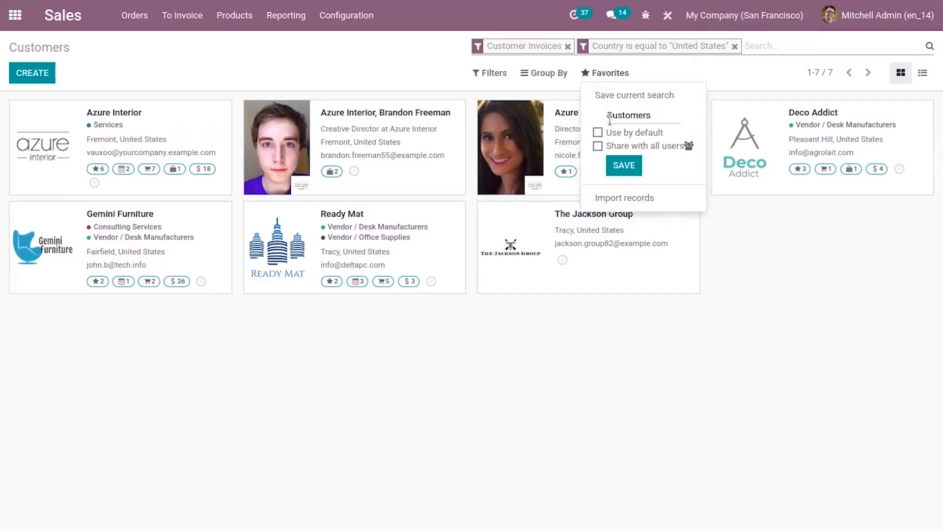
text(US)
click(622, 162)
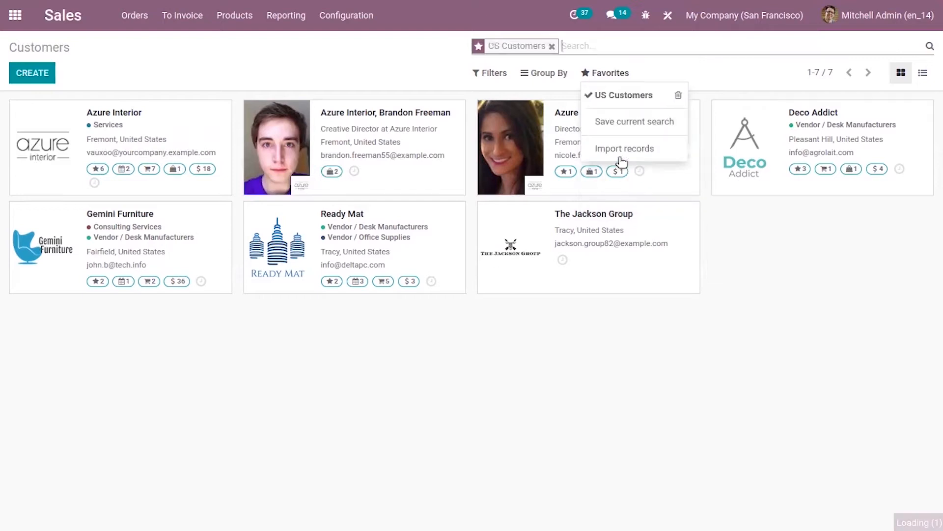
click(530, 87)
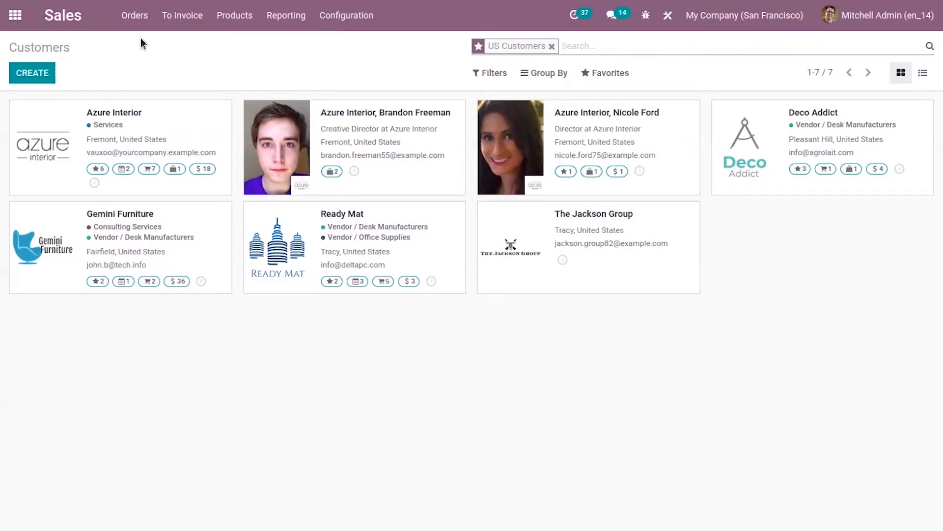
Switch to Studio and open the US Customers record in the filter rules
click(668, 16)
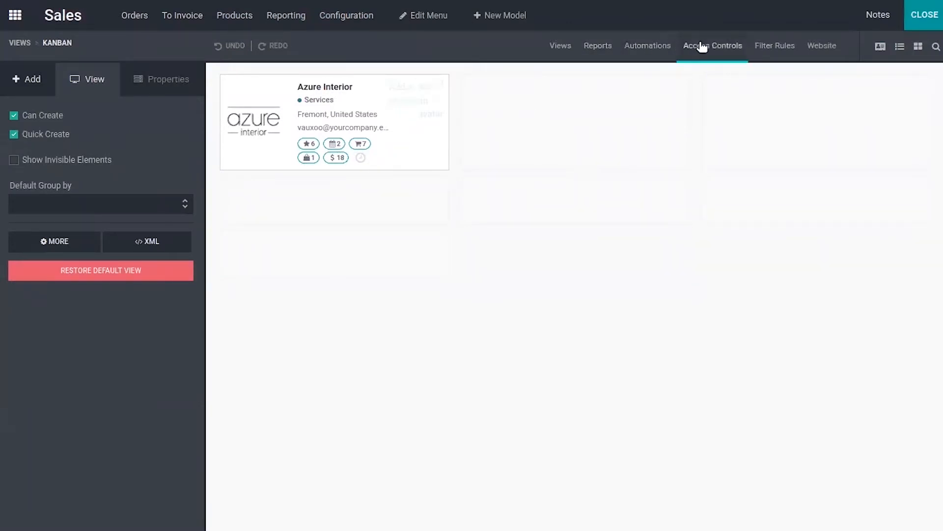
click(772, 49)
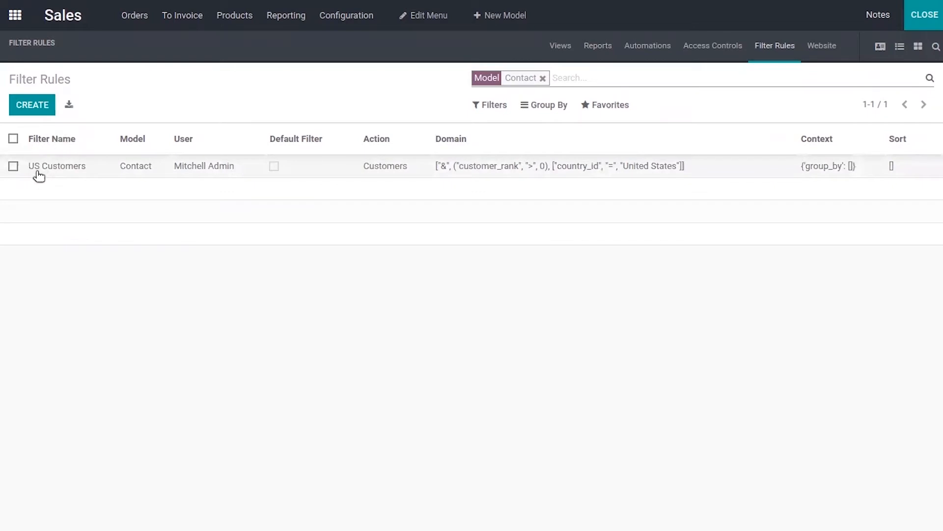
click(235, 165)
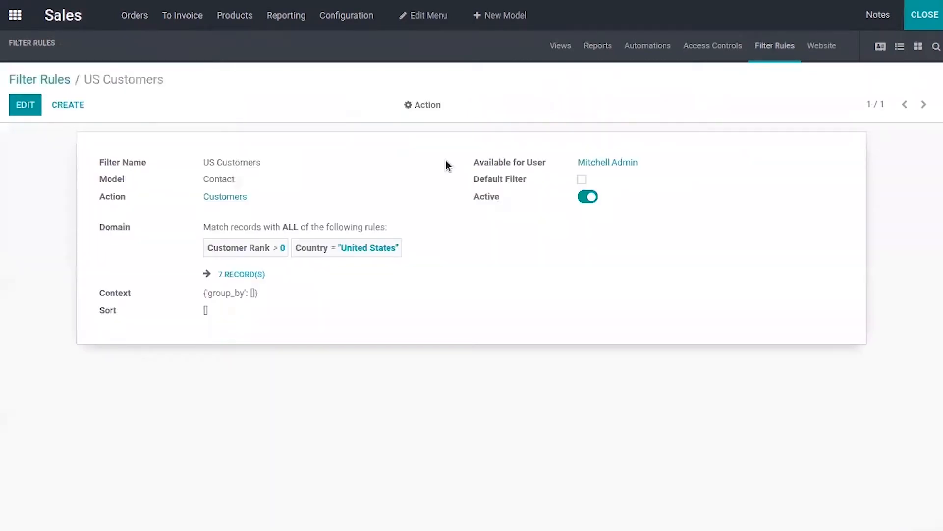
Make US Customers a default filter, save the rule and close Studio
click(16, 112)
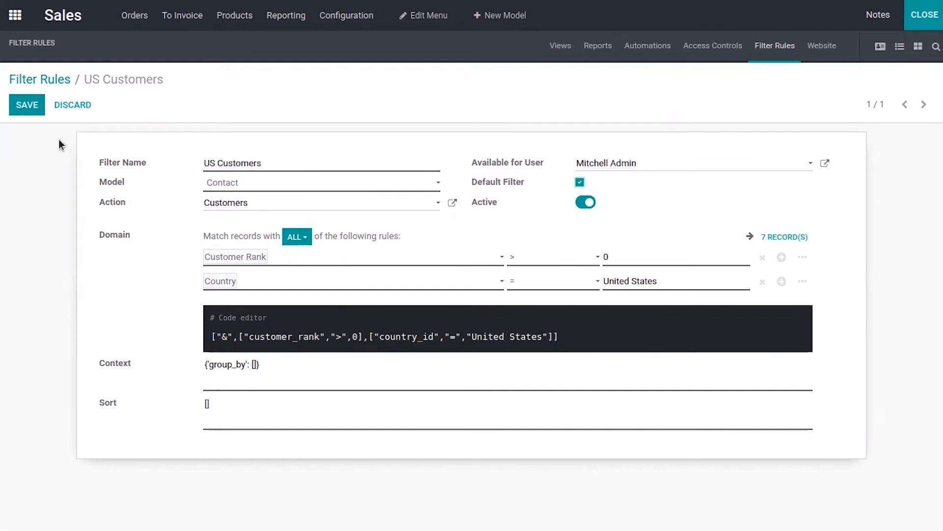
click(28, 105)
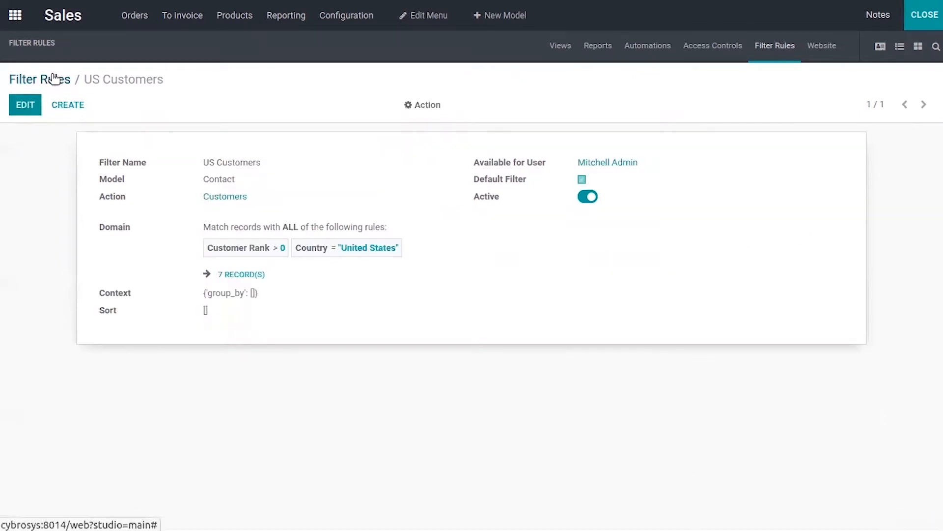
click(25, 104)
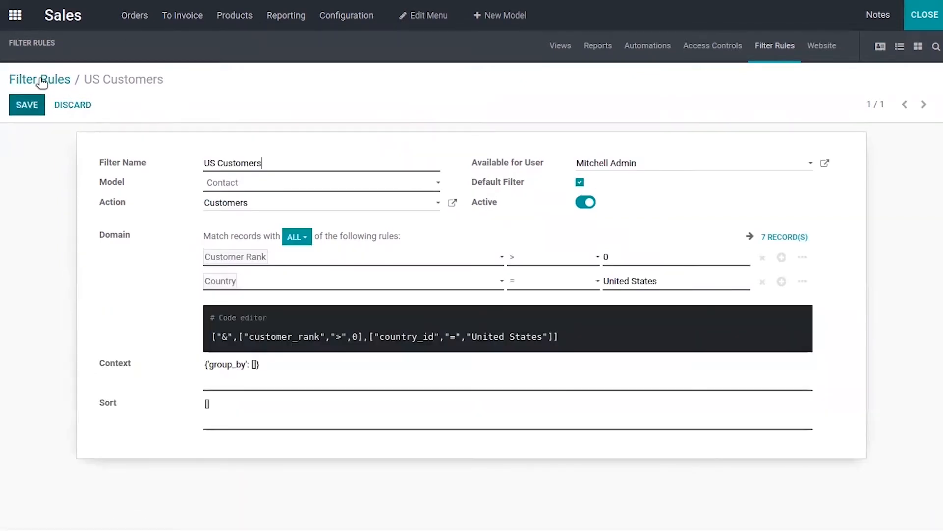
click(42, 79)
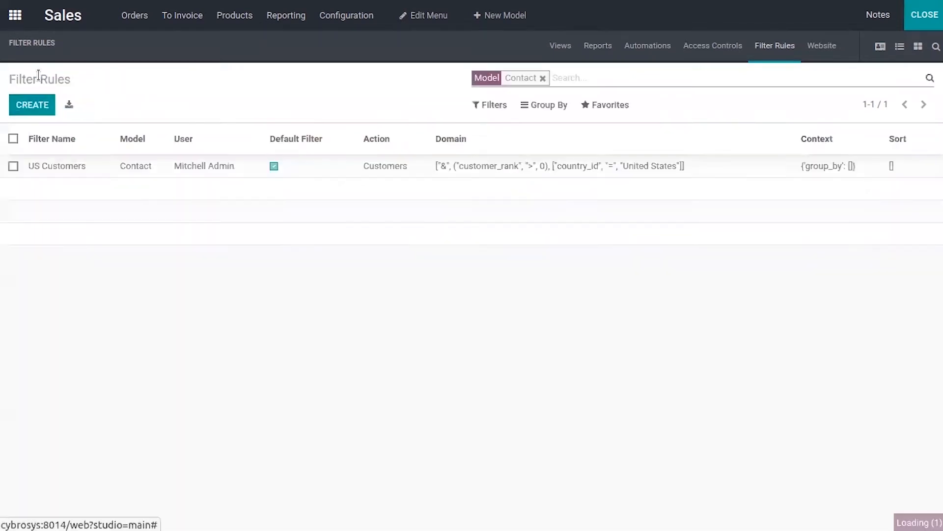
click(918, 14)
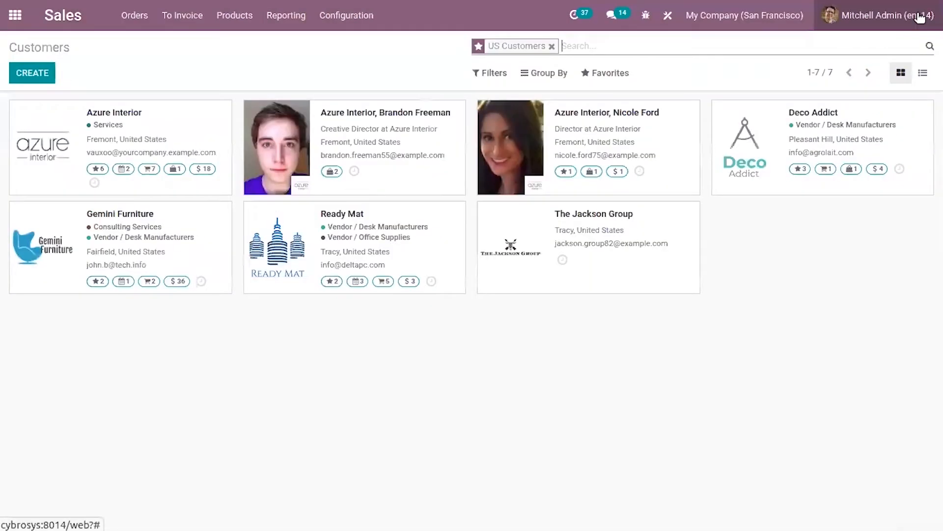
Turn the US Customers favorite off and back on in the Customers list
click(602, 78)
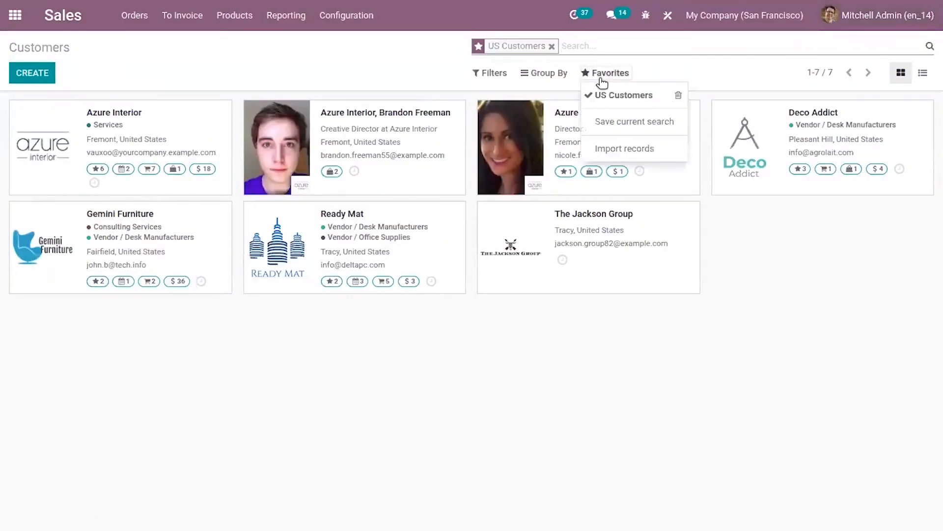
click(660, 100)
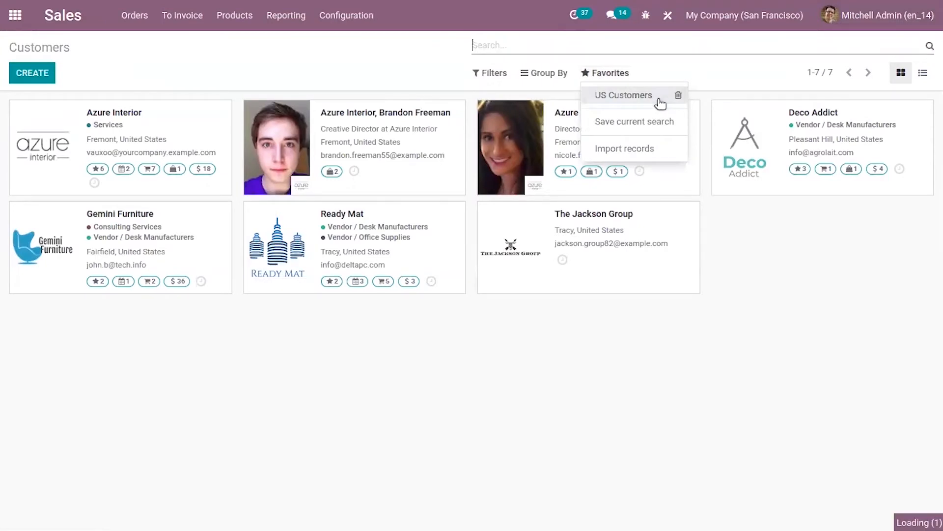
click(660, 99)
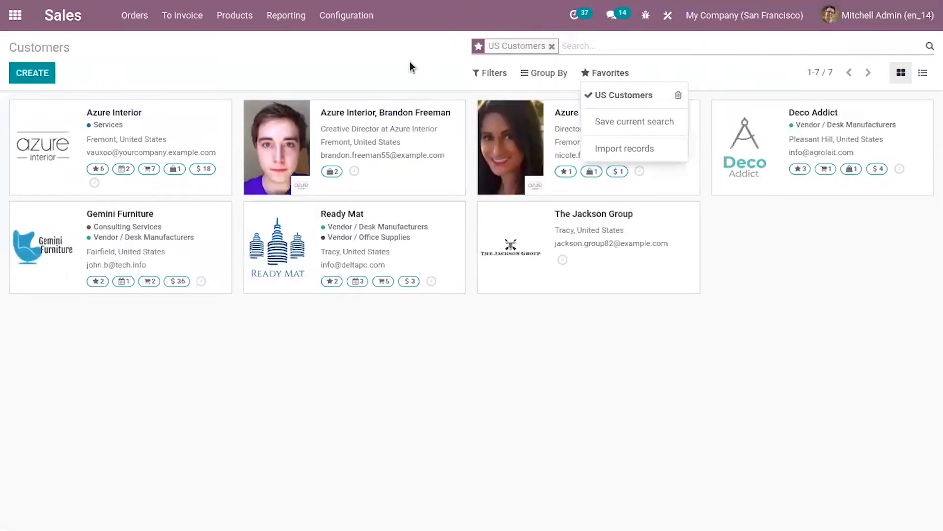
Go to the sales orders and return to the Customers list to check which filter is applied by default
click(108, 24)
click(140, 15)
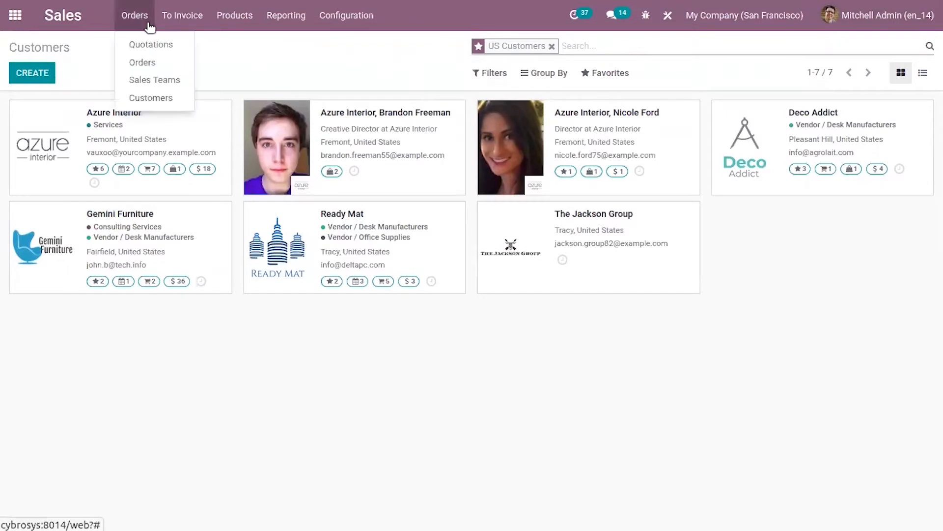
click(158, 62)
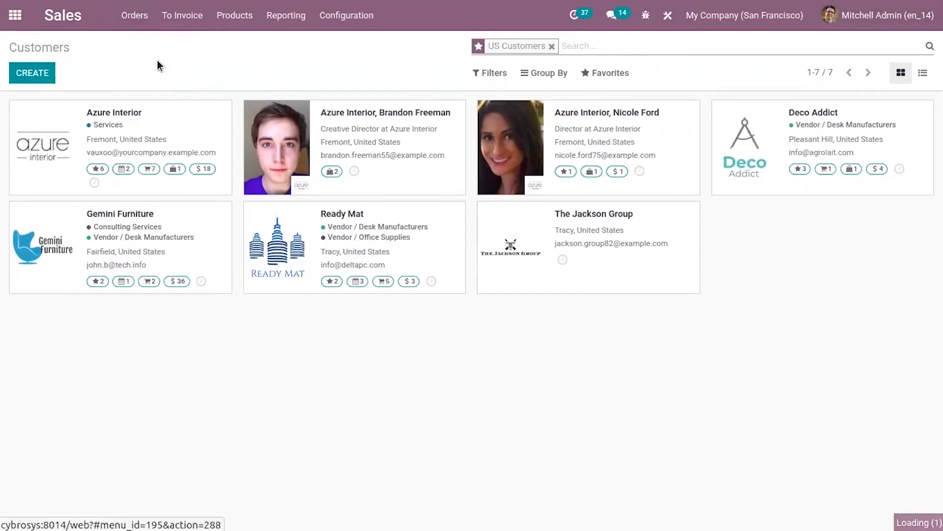
click(134, 16)
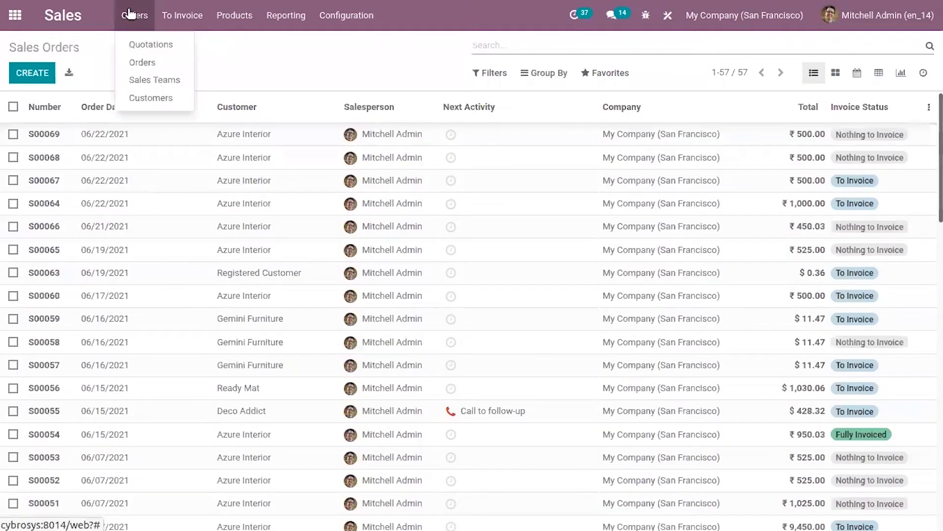
click(178, 98)
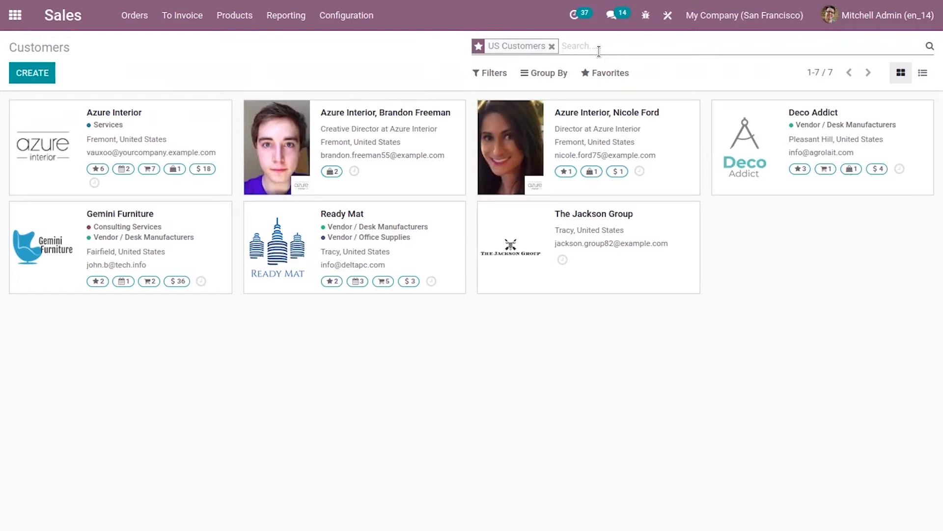
Switch to Studio and open the US Customers filter rule for editing
click(666, 15)
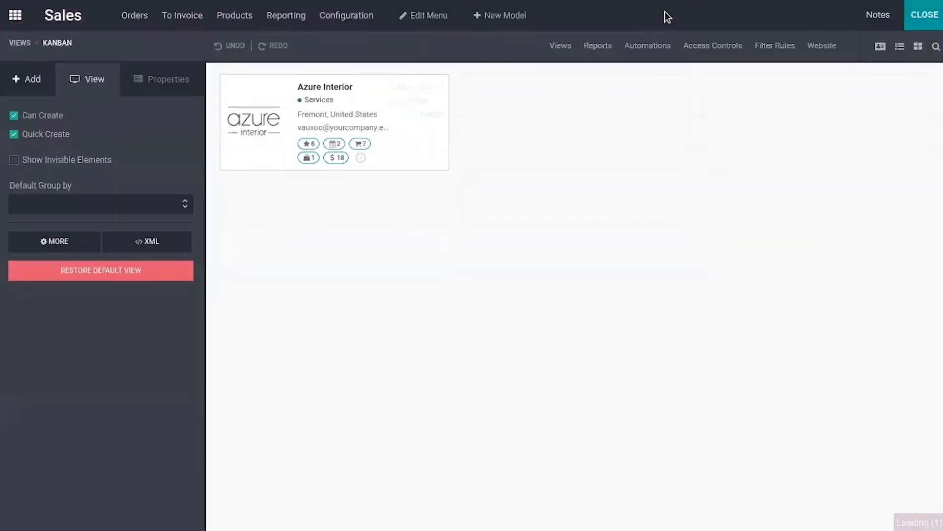
click(768, 58)
click(447, 172)
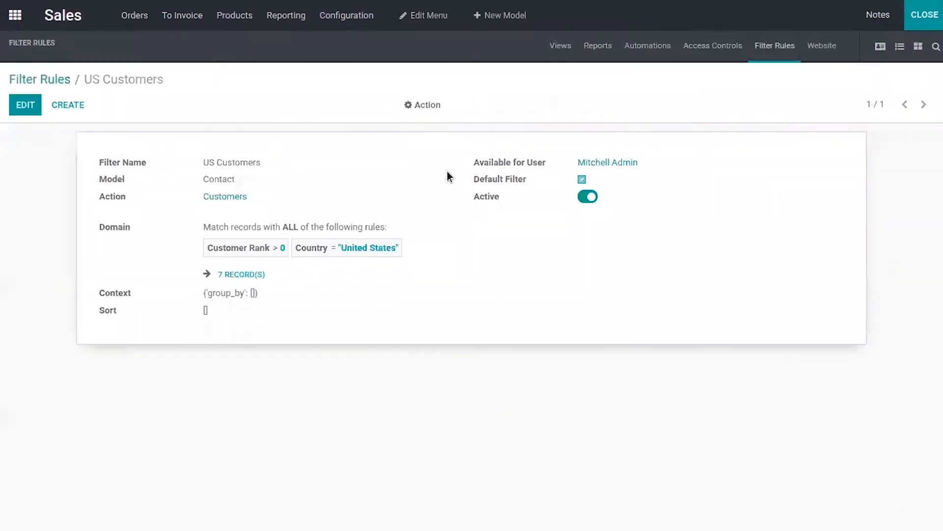
click(25, 105)
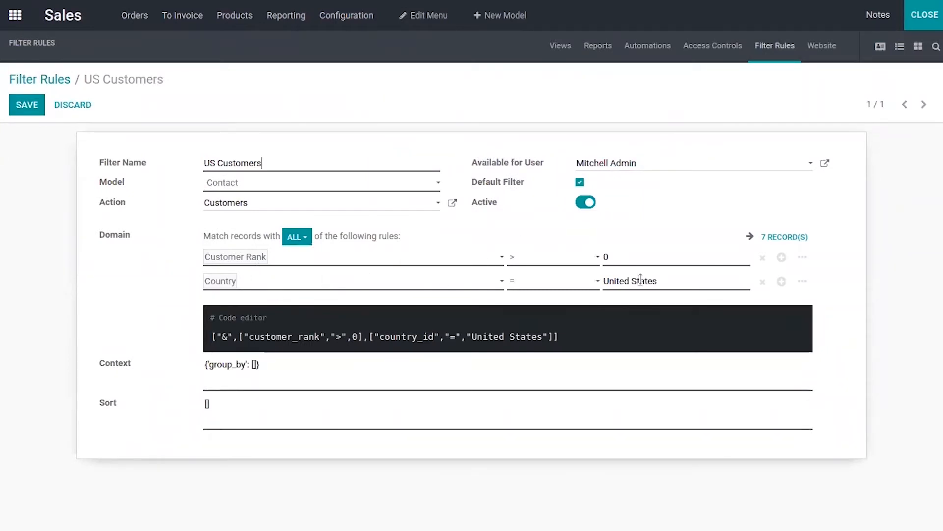
Add a condition City = Fremont to the US Customers rule's domain and save the rule
click(781, 282)
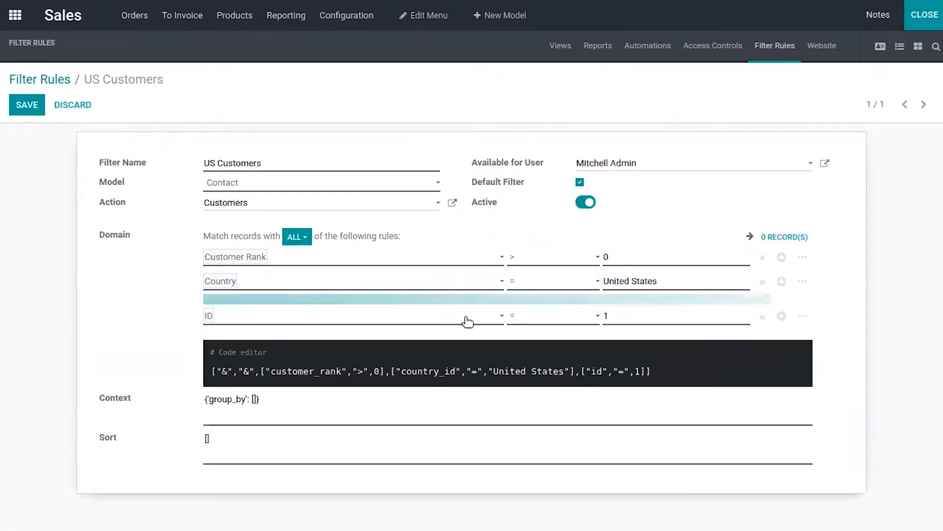
click(339, 306)
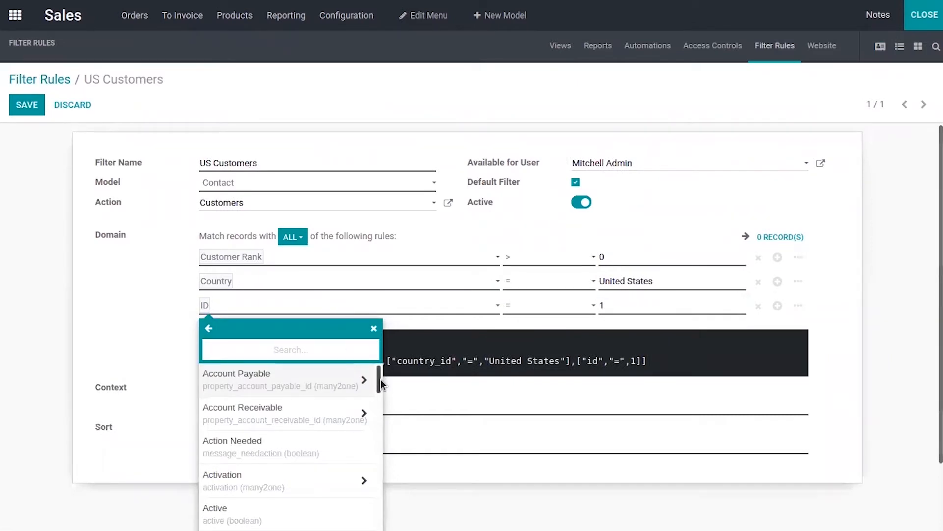
drag(378, 404, 372, 431)
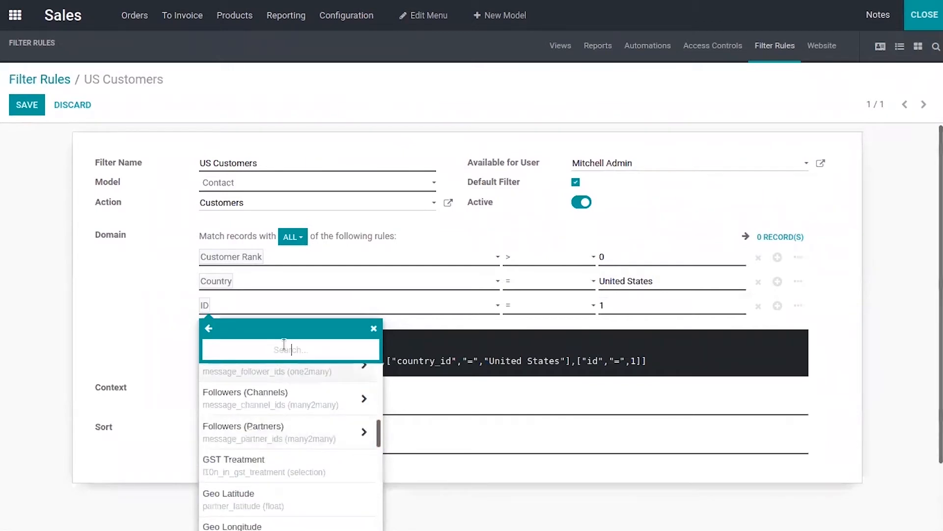
text(cit)
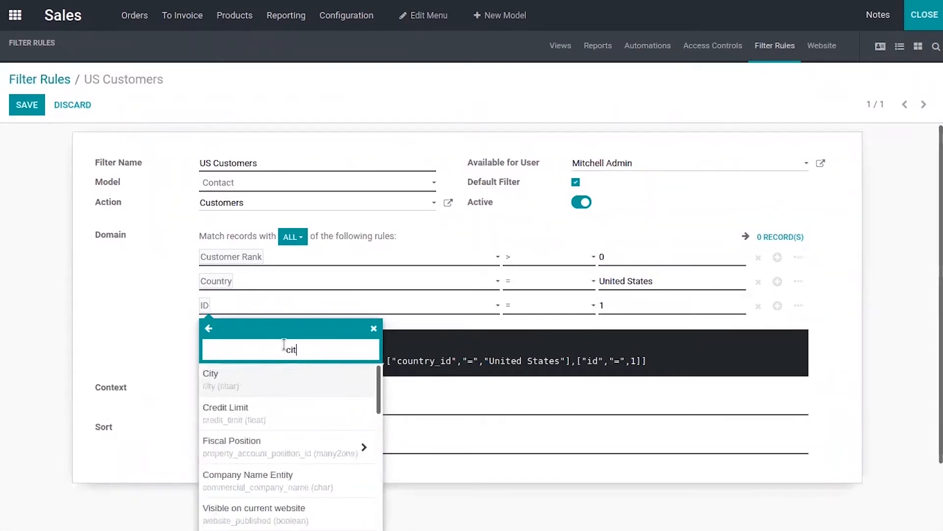
click(284, 379)
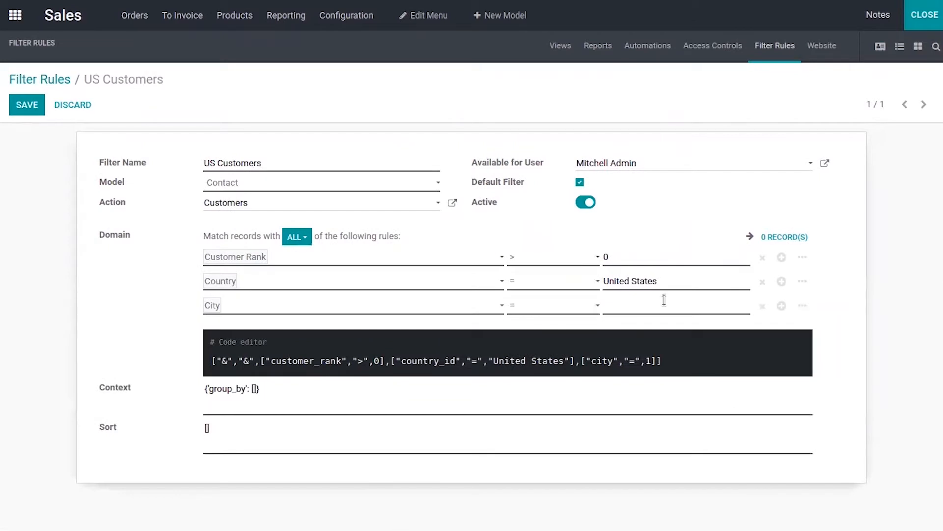
text(Fremont)
click(20, 104)
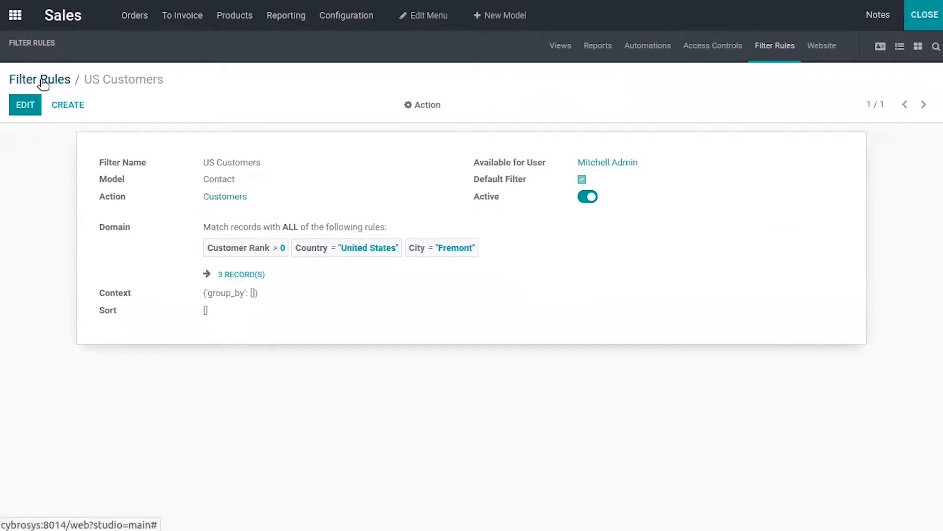
View the records matched by the US Customers rule, return to the filter rules list and close Studio
click(244, 275)
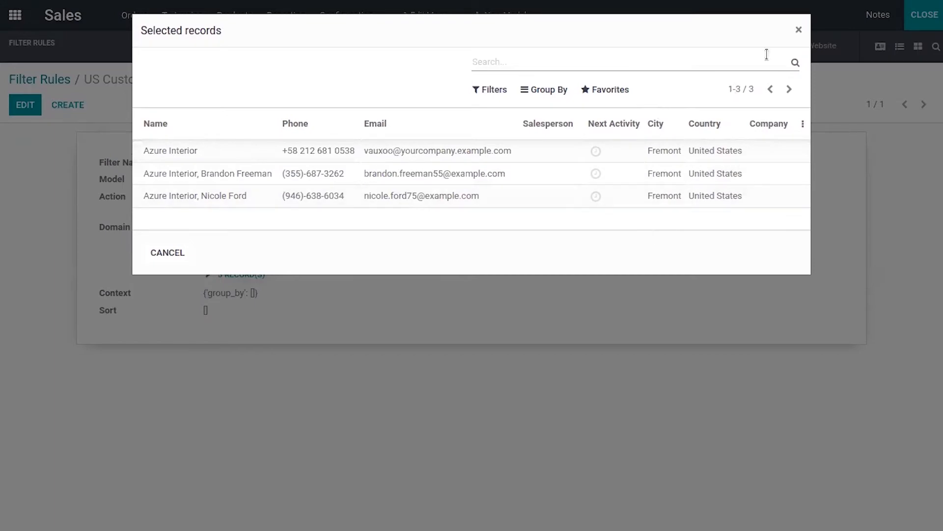
click(801, 31)
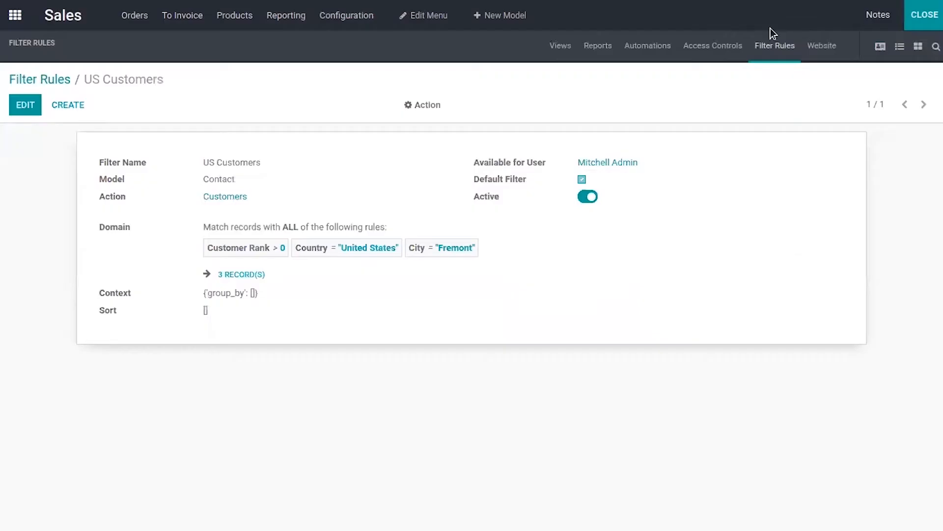
click(44, 79)
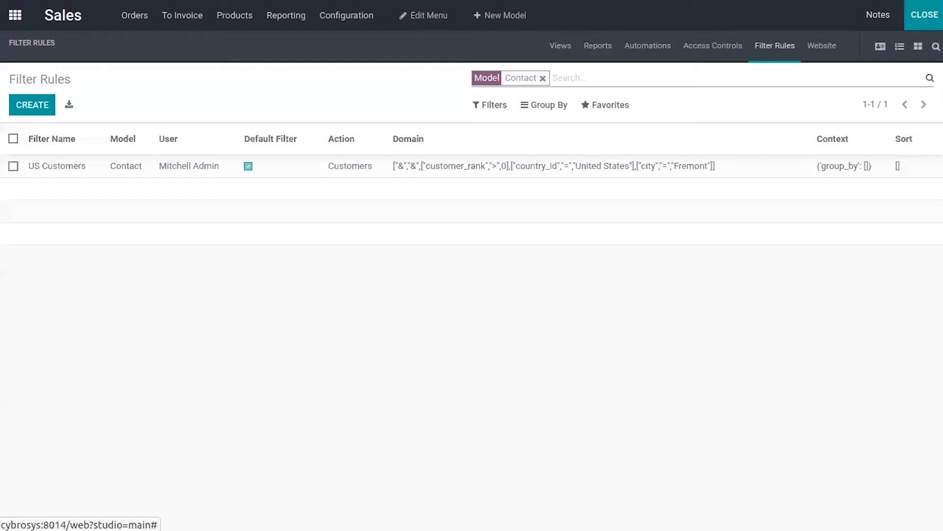
click(925, 15)
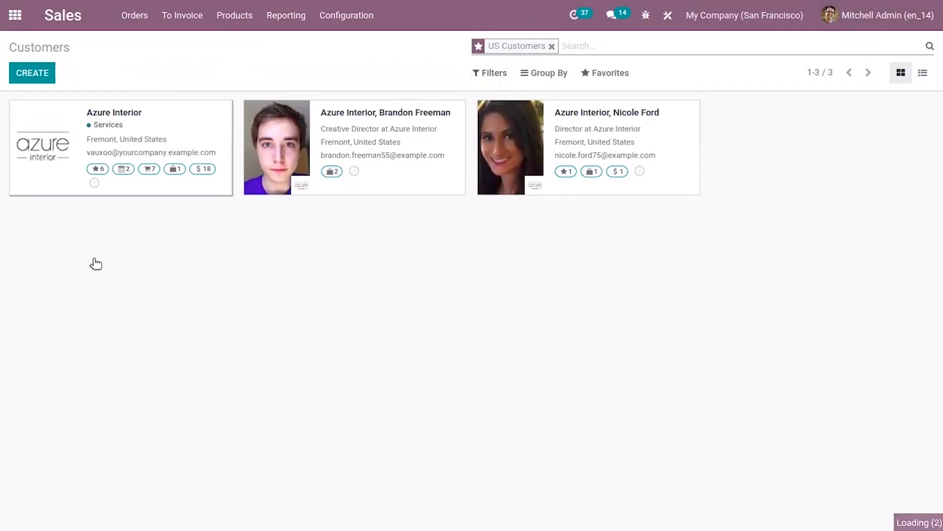
Check the Azure Interior customer record, return to the Customers list and view the available filters
click(205, 161)
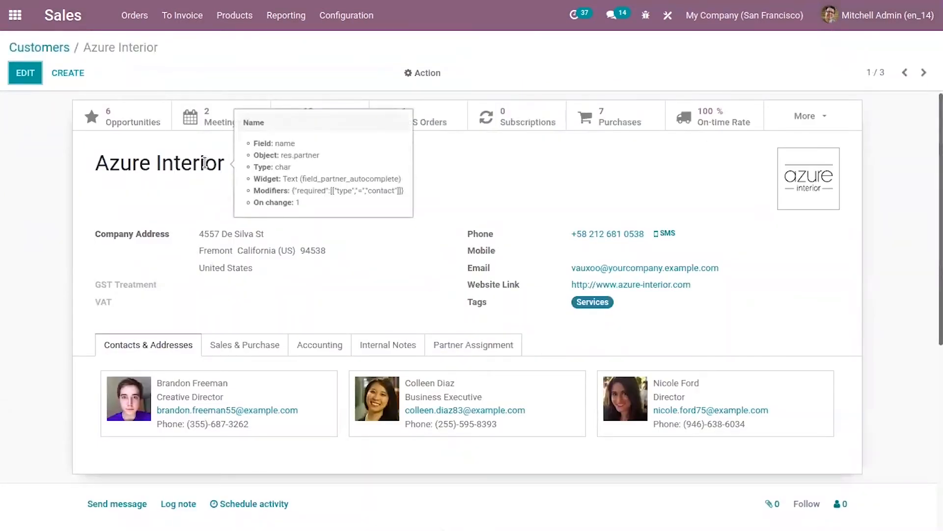
click(61, 48)
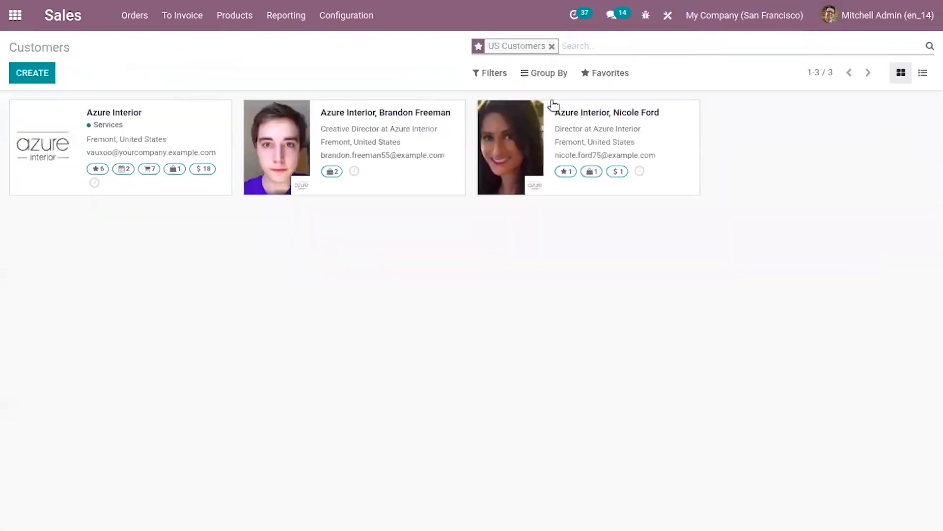
click(492, 74)
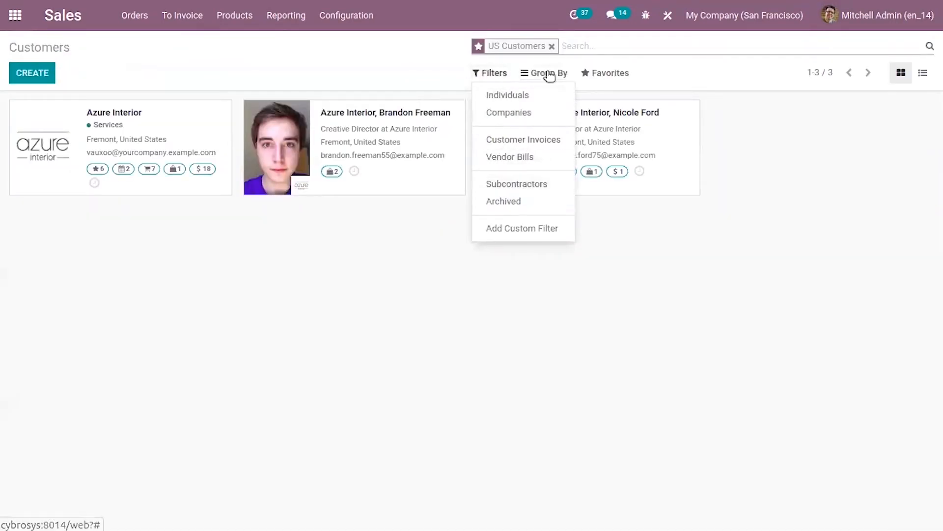
Reopen Studio and open the Search view for Customers
click(667, 15)
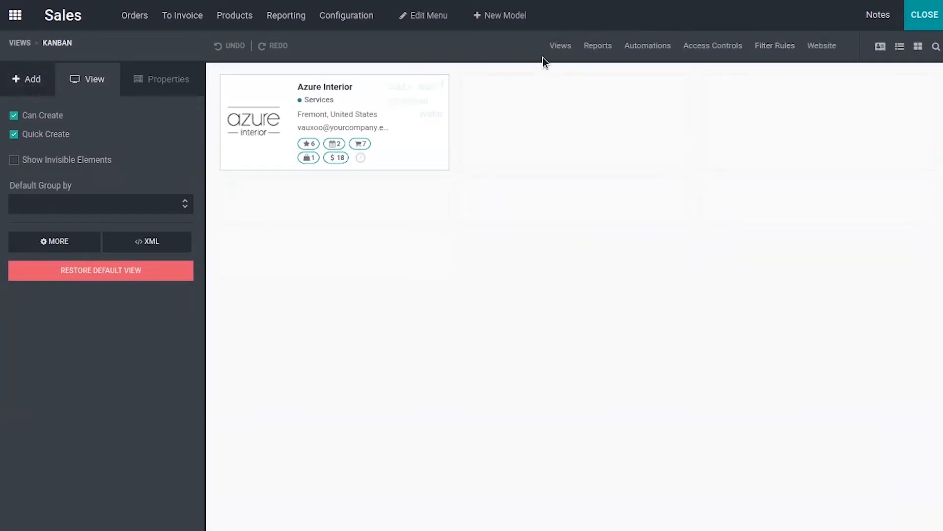
click(560, 47)
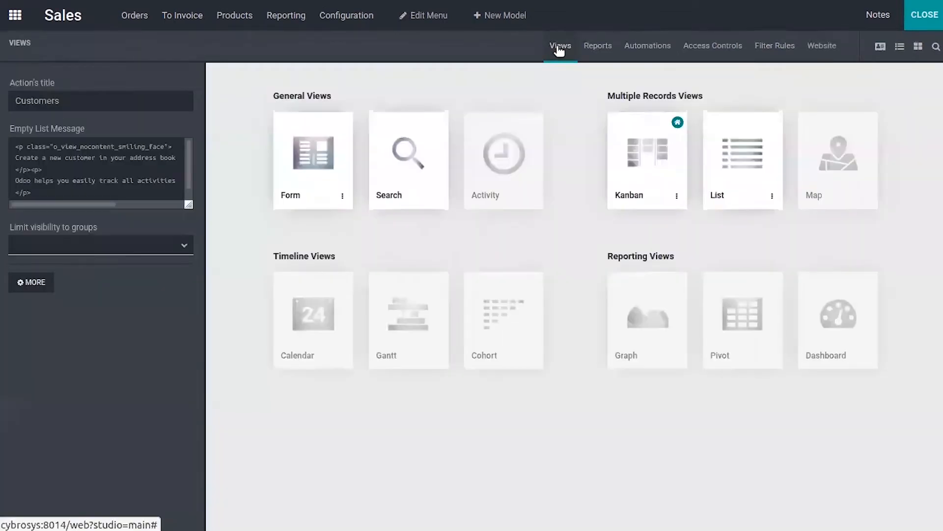
click(408, 156)
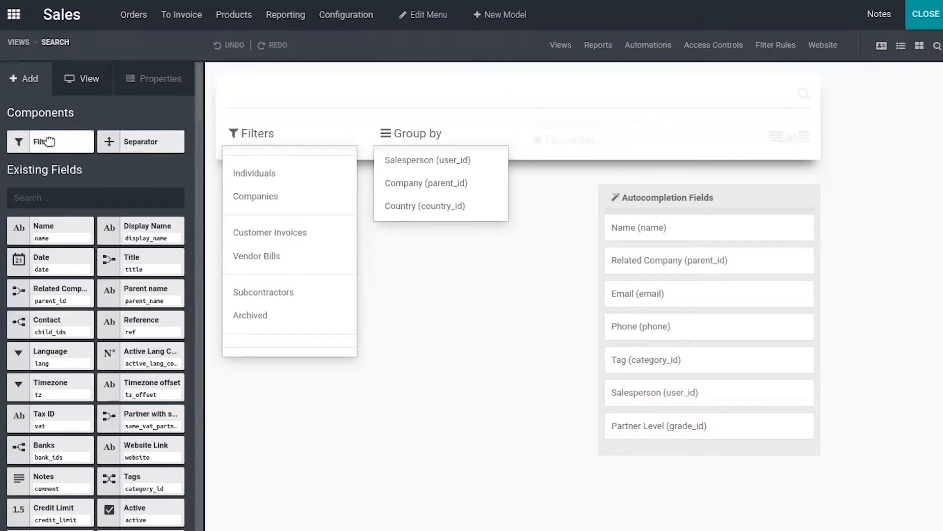
Add a filter labelled Belgian Customers between Subcontractors and Archived, with its rule based on the Country field
drag(50, 142, 271, 316)
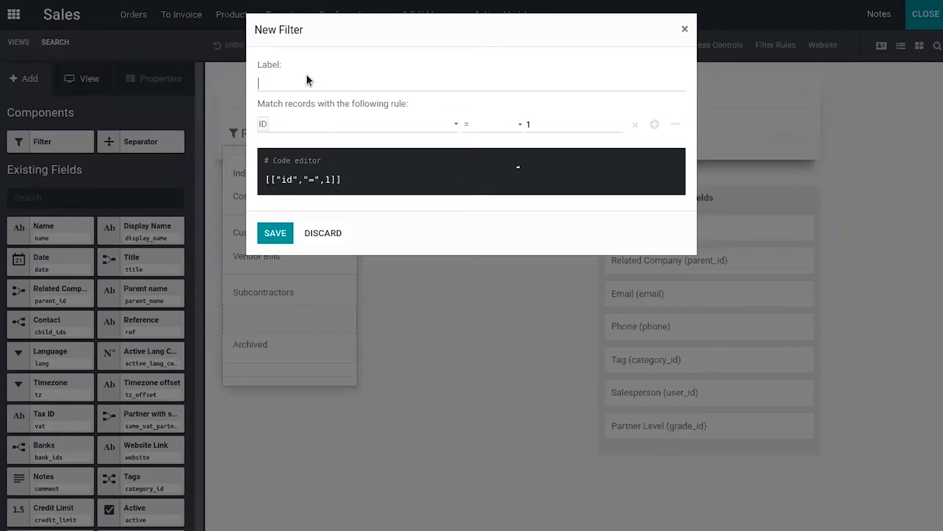
text(Belgian Customers)
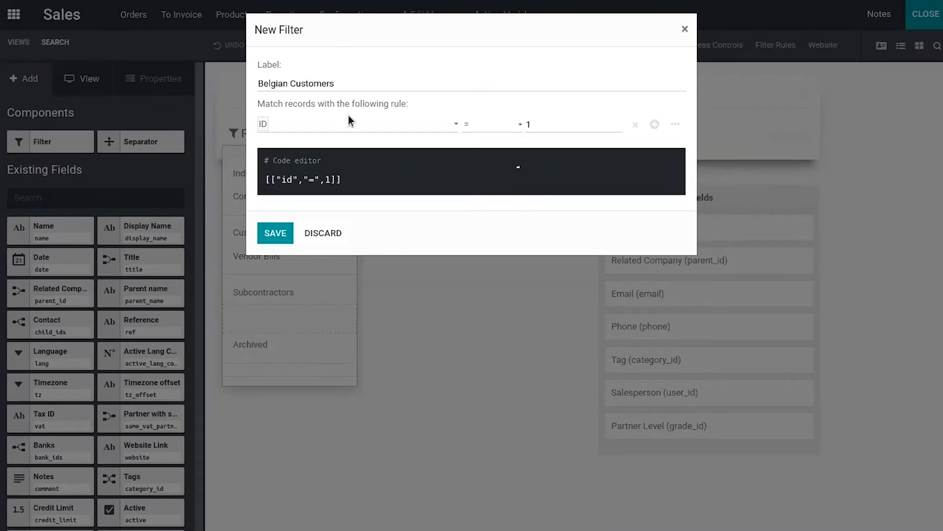
click(369, 129)
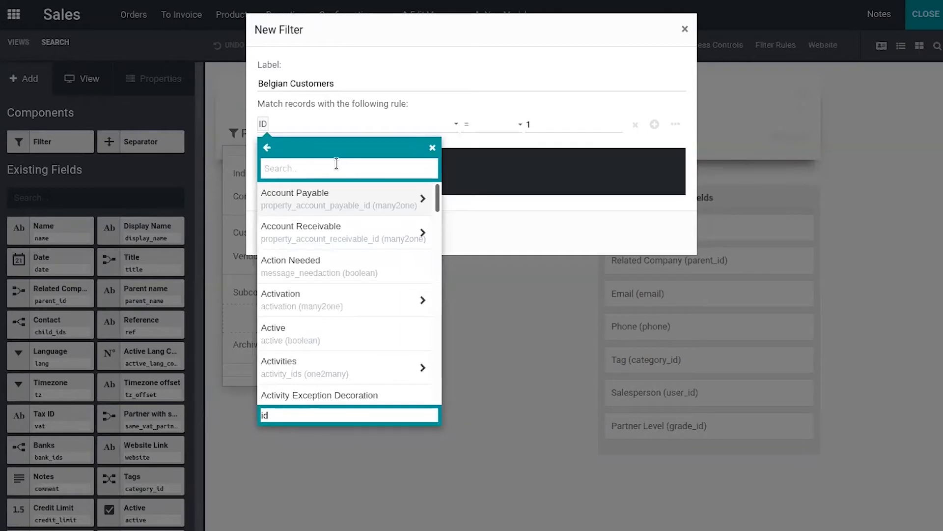
text(C)
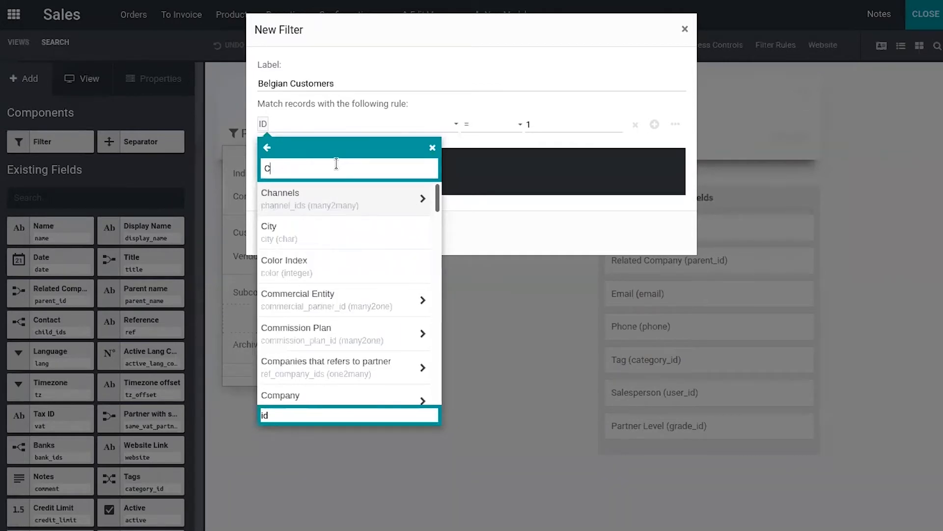
key(BackSpace)
text(Cou)
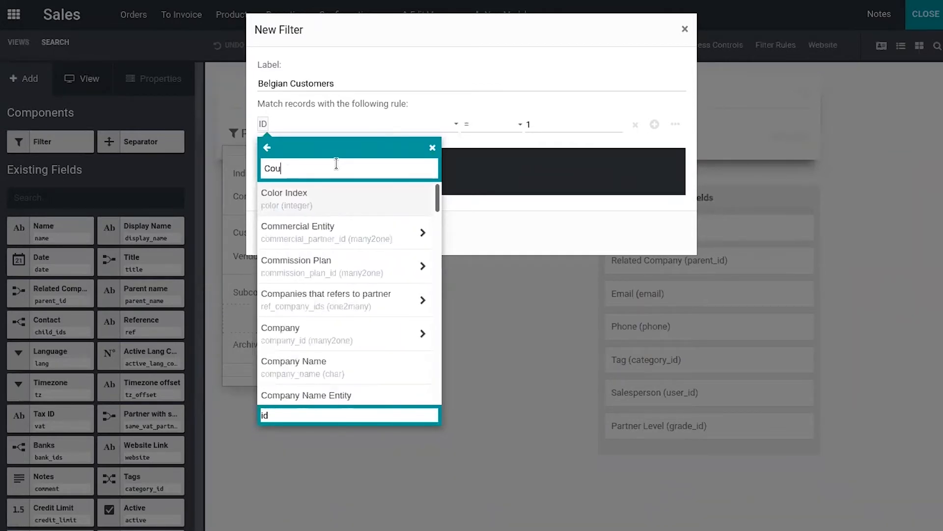
click(369, 200)
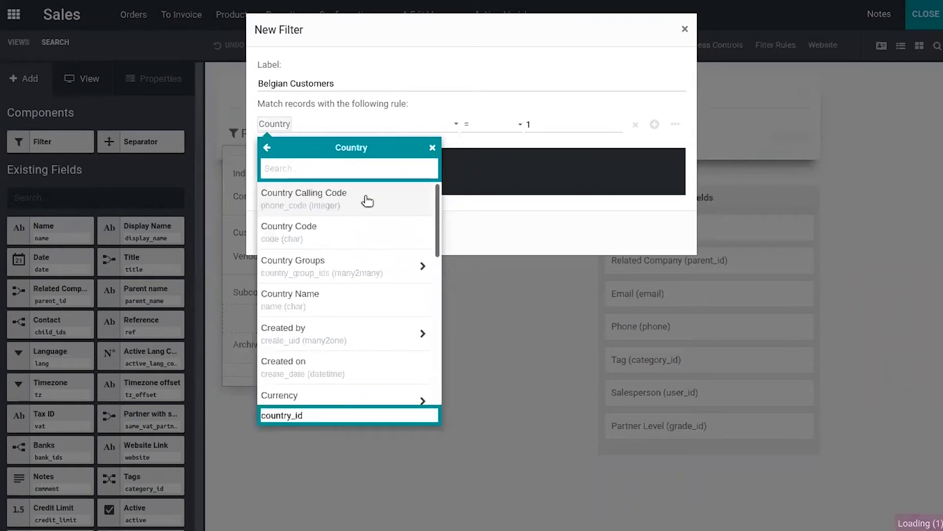
Set the Country rule of the Belgian Customers filter to contains Belgium and save the filter
click(551, 126)
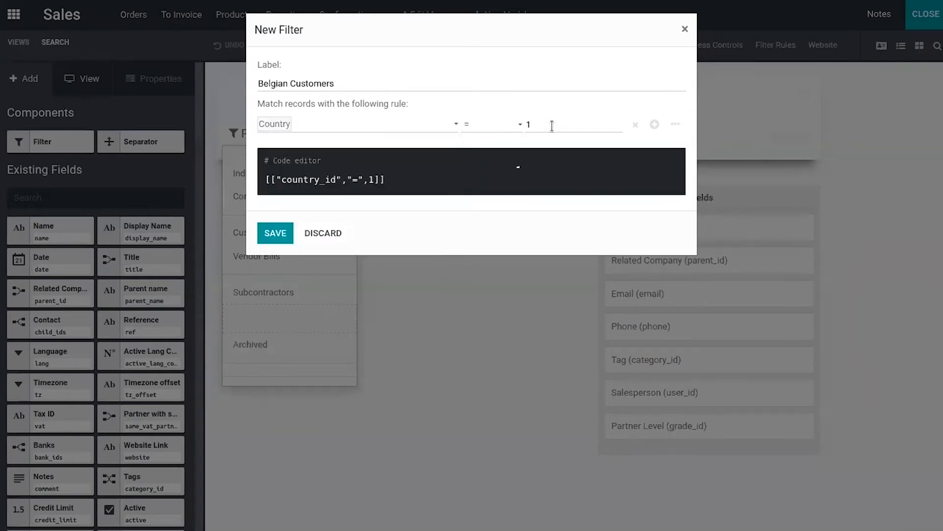
click(485, 122)
click(512, 181)
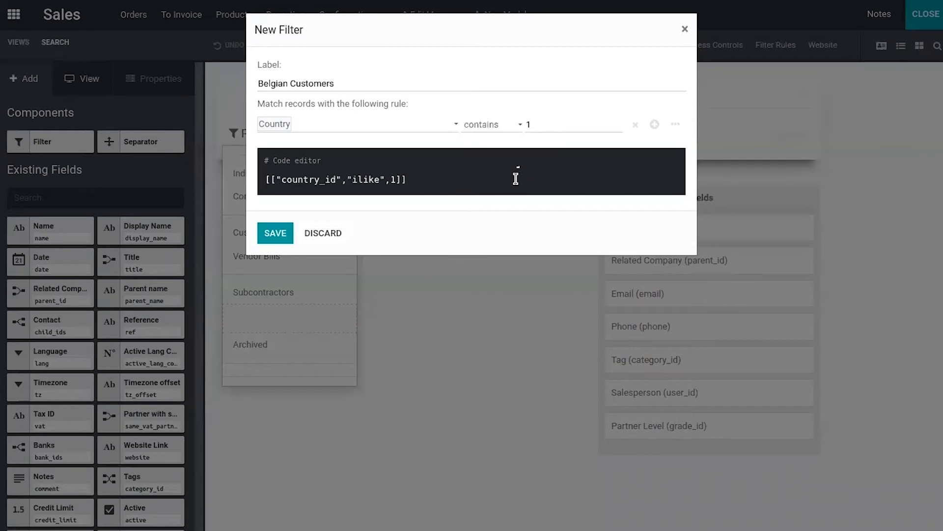
key(BackSpace)
text(Bel)
click(439, 98)
mouse_move(453, 8)
text(gium)
click(277, 234)
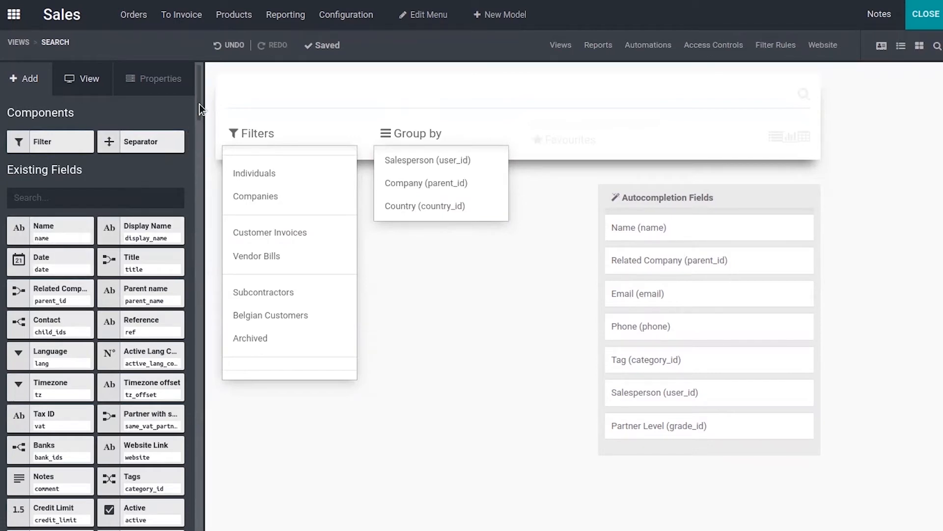
Add the State field below Country in the Group by options and close Studio
drag(199, 104, 209, 161)
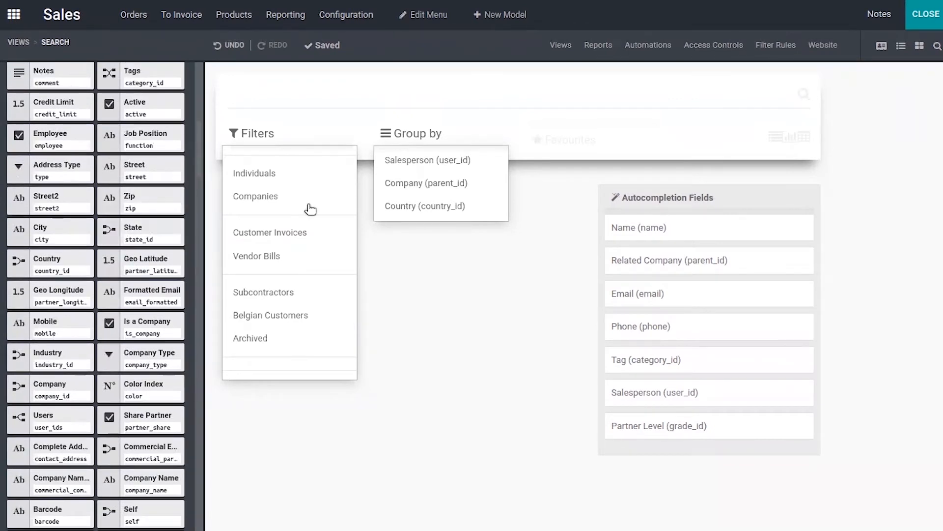
drag(148, 232, 443, 226)
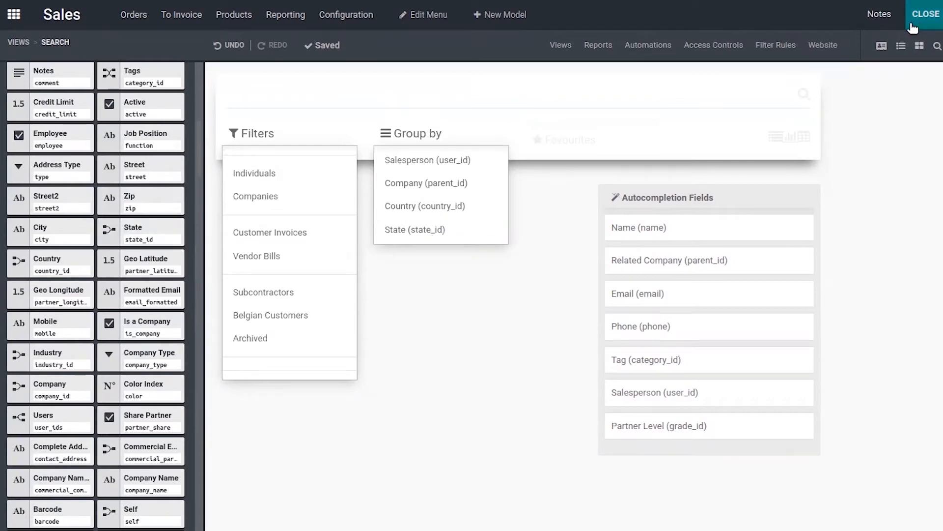
click(926, 14)
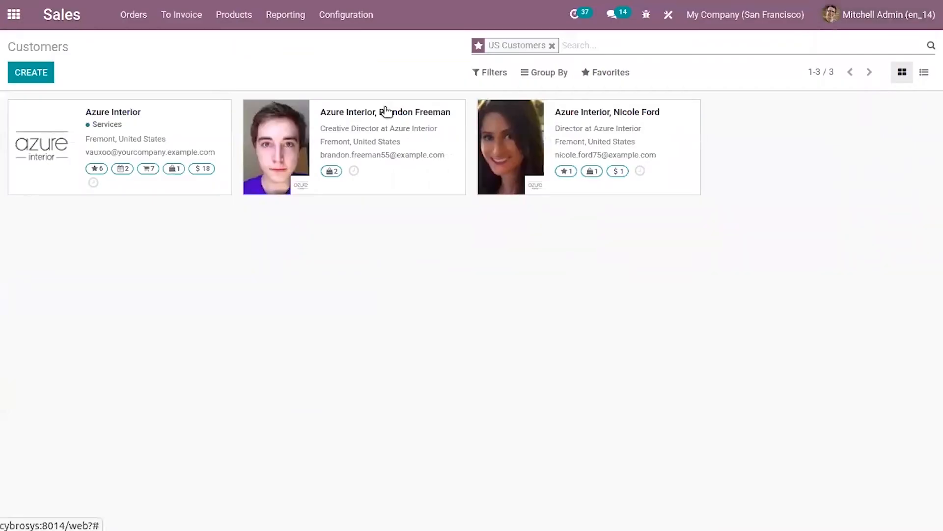
Test the Belgian Customers filter on the Customers list and remove it again
click(488, 72)
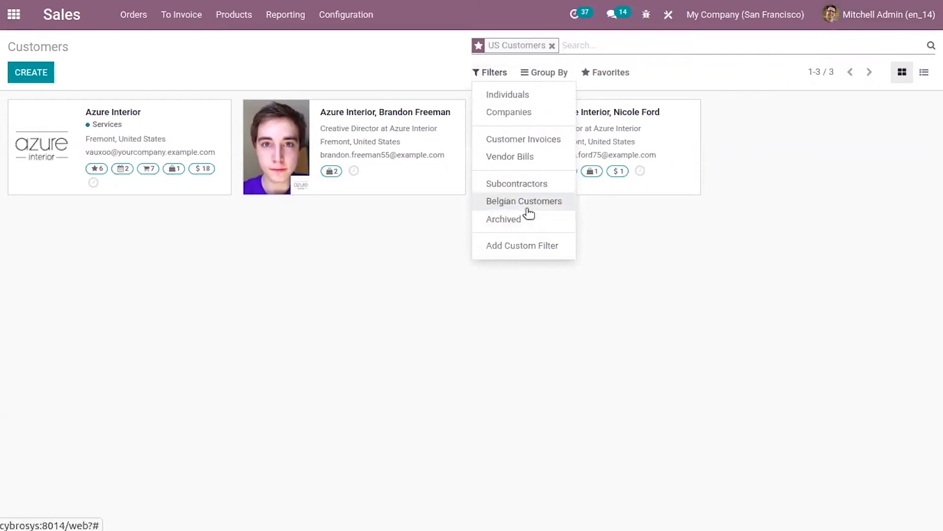
click(529, 212)
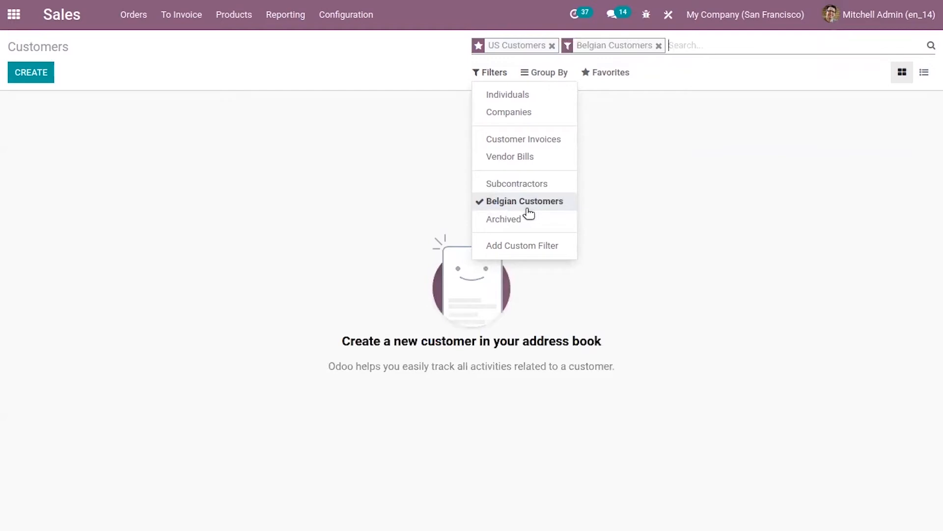
click(528, 211)
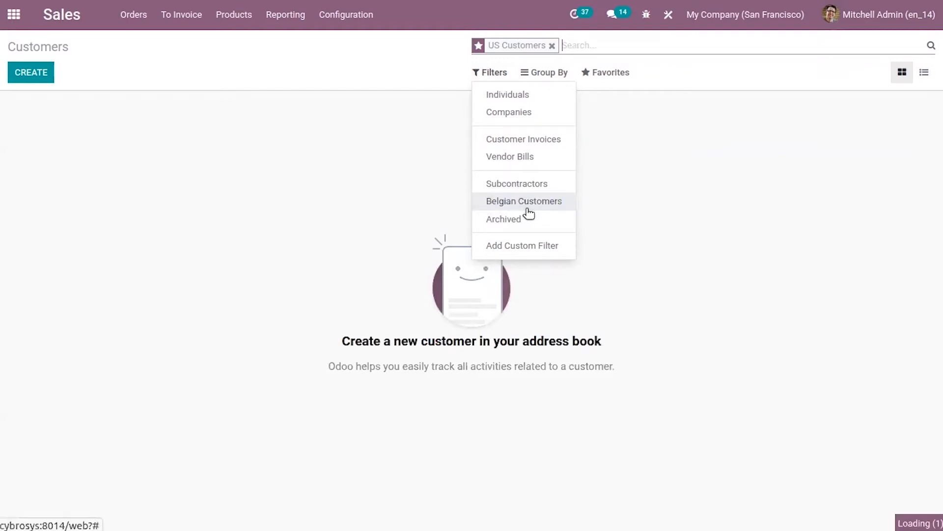
Replace the US Customers filter with Belgian Customers on the Customers list
click(31, 74)
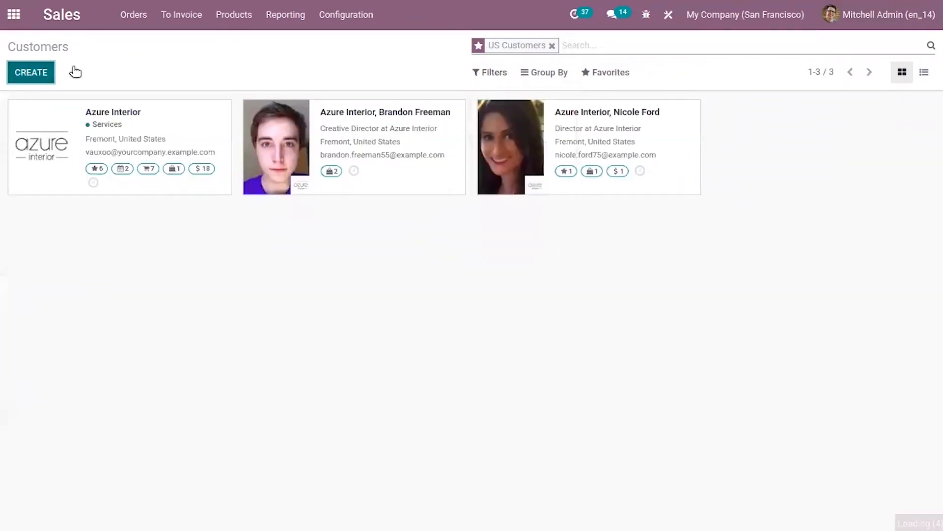
click(17, 47)
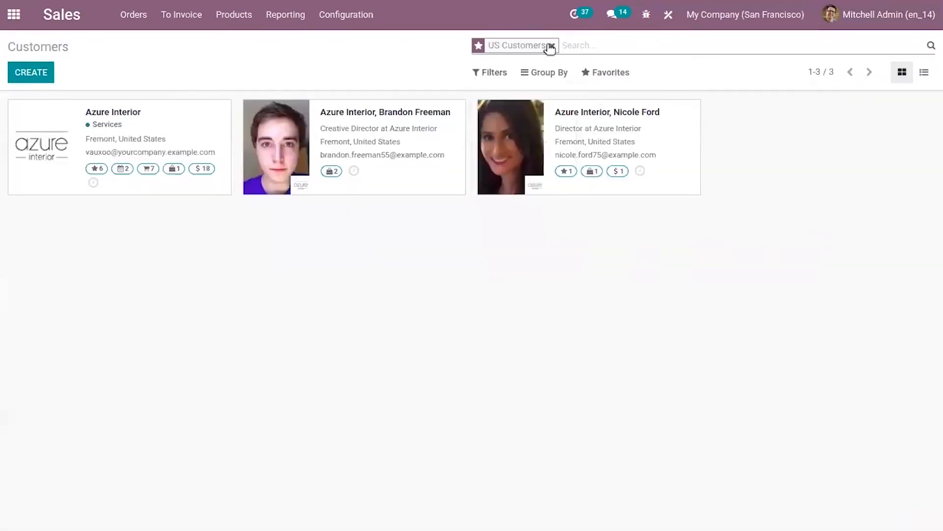
click(550, 46)
click(490, 72)
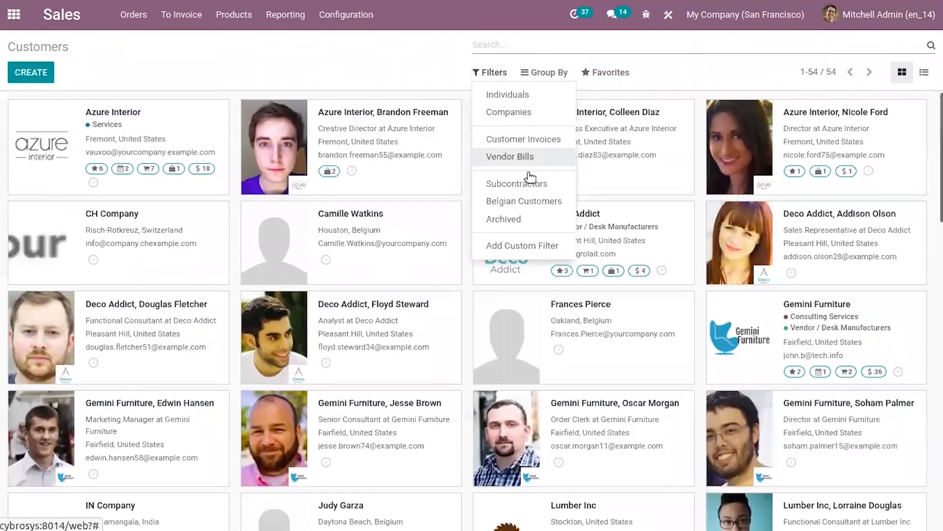
click(526, 203)
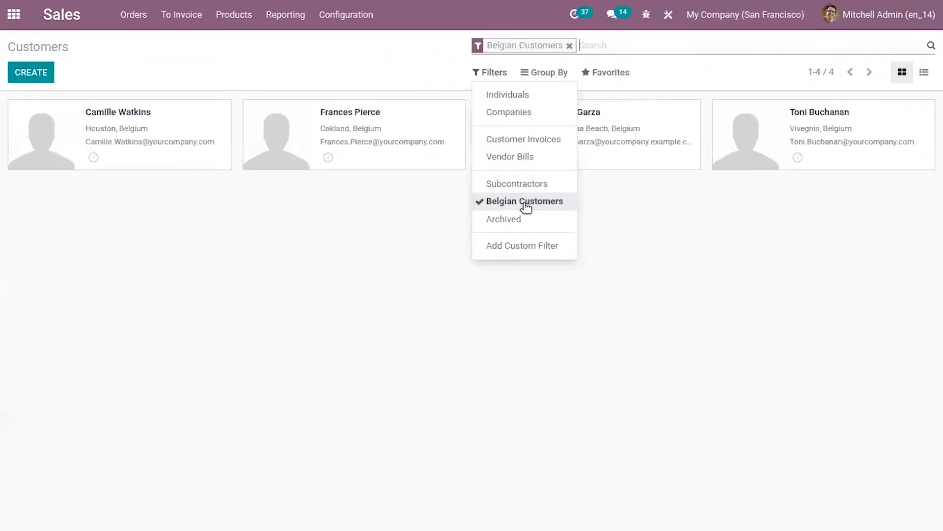
click(325, 252)
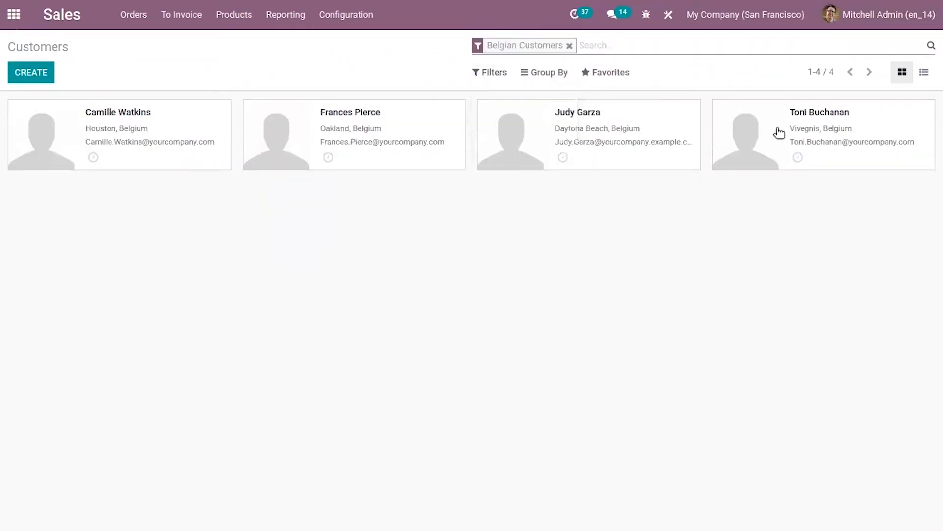
Clear the Belgian Customers filter, group the customers by State and unfold the Undefined column
click(571, 46)
click(543, 75)
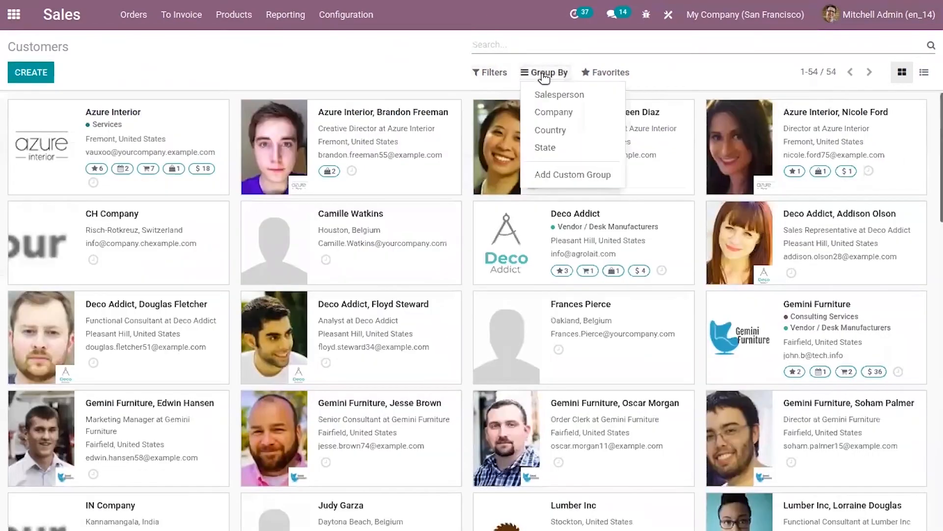
click(556, 155)
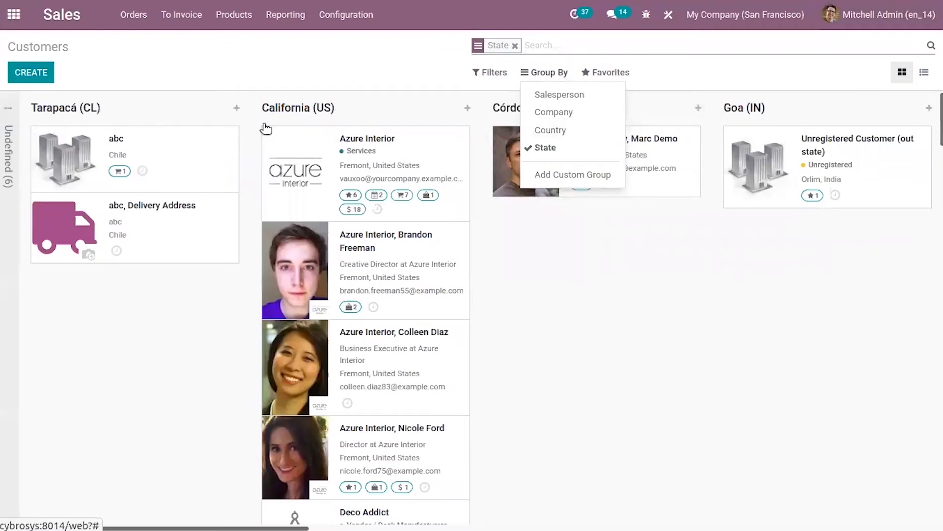
click(332, 88)
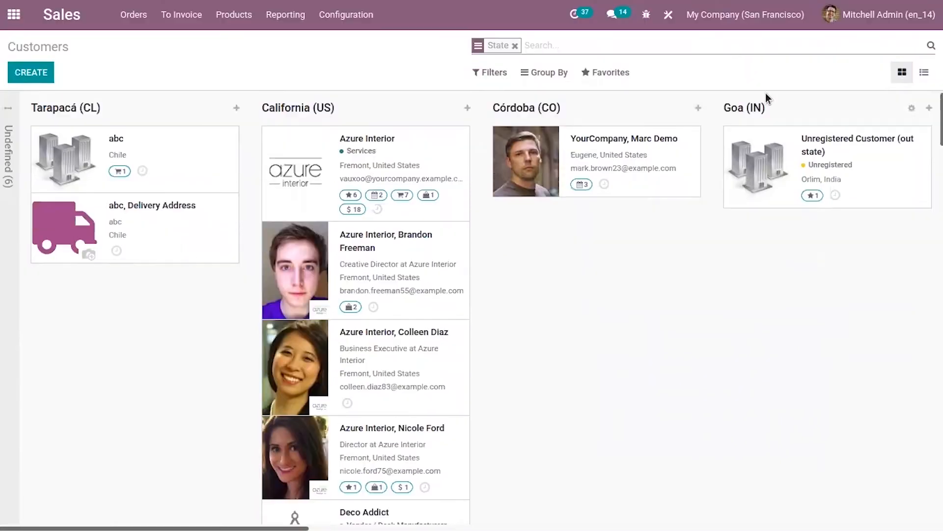
click(8, 153)
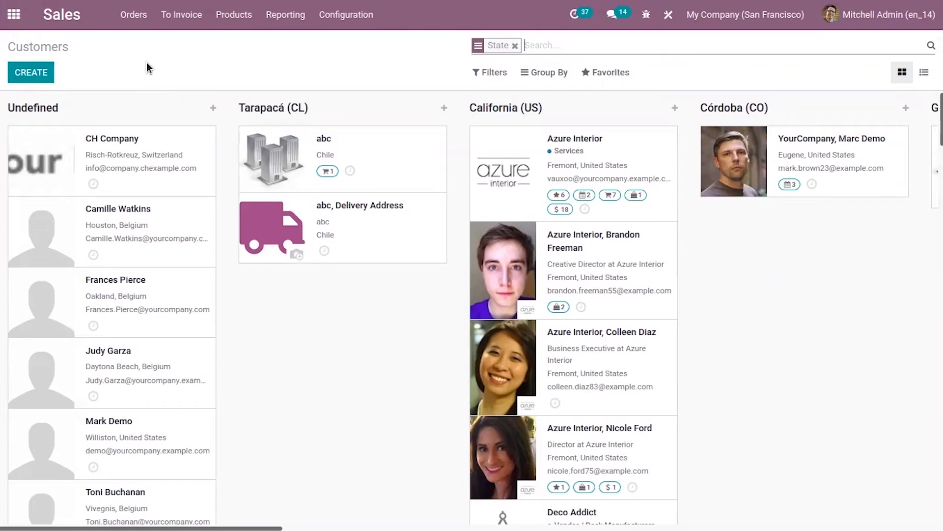
Open the Cabinet with Doors product form in Studio and start adding a pipeline status bar
click(219, 18)
click(241, 48)
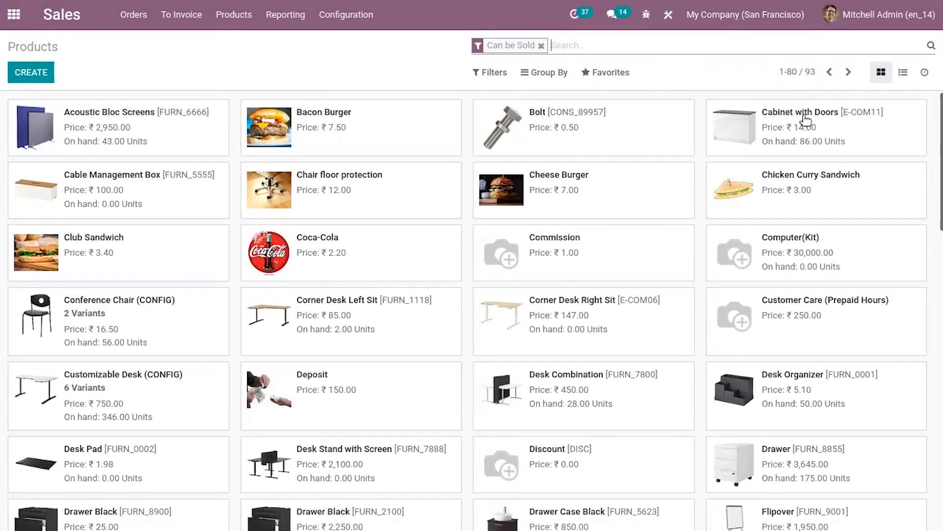
click(888, 143)
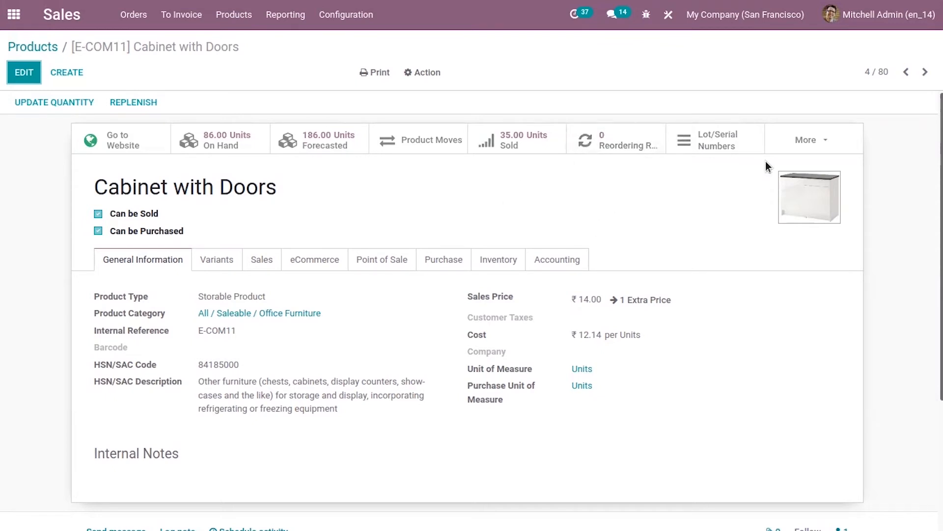
click(667, 15)
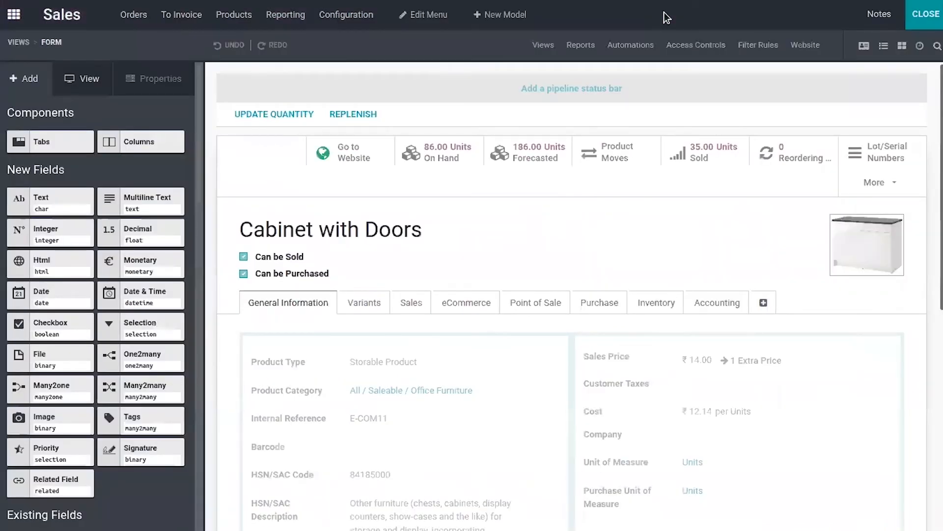
click(538, 91)
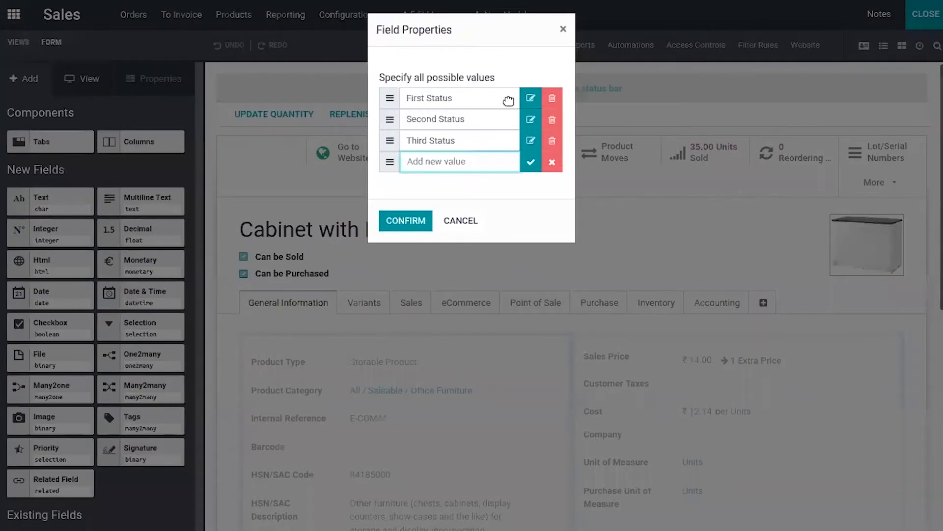
Change the pipeline's First Status to label Prototype with value prototype
click(531, 98)
click(456, 93)
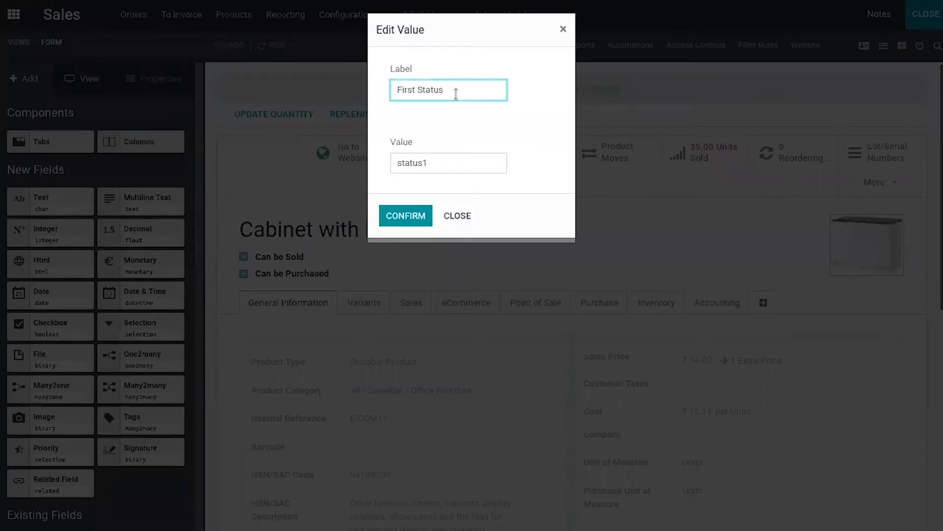
key(BackSpace)
key(BackSpace)
key(BackSpace)
key(BackSpace)
key(BackSpace)
key(BackSpace)
key(BackSpace)
key(BackSpace)
key(BackSpace)
key(BackSpace)
key(BackSpace)
key(BackSpace)
text(Prototype)
click(444, 166)
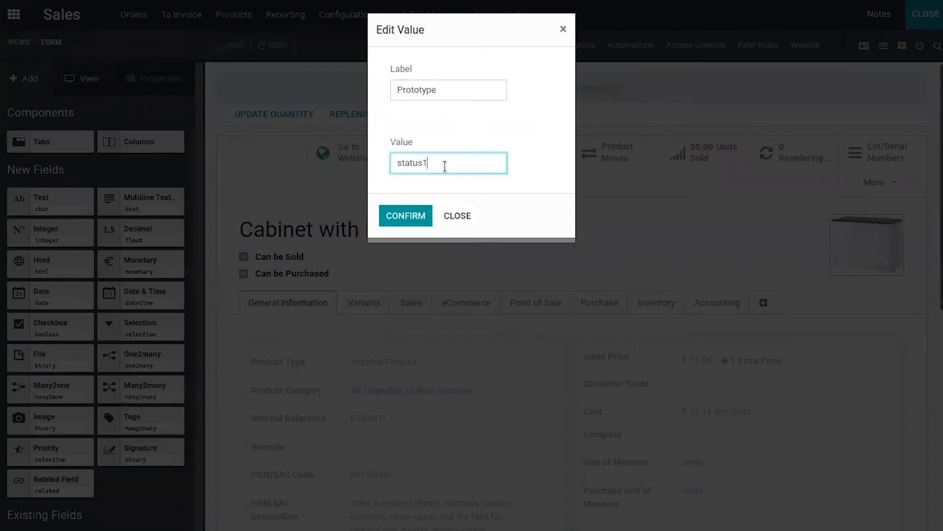
key(BackSpace)
key(BackSpace)
key(BackSpace)
key(BackSpace)
key(BackSpace)
key(BackSpace)
key(BackSpace)
text(prototype)
click(393, 212)
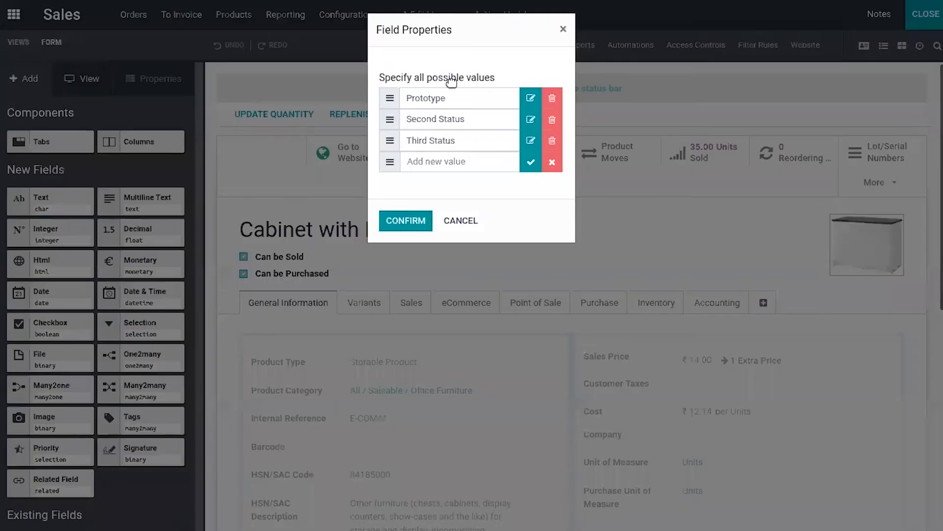
Change the pipeline's Second Status to label In Use with value inuse
click(530, 120)
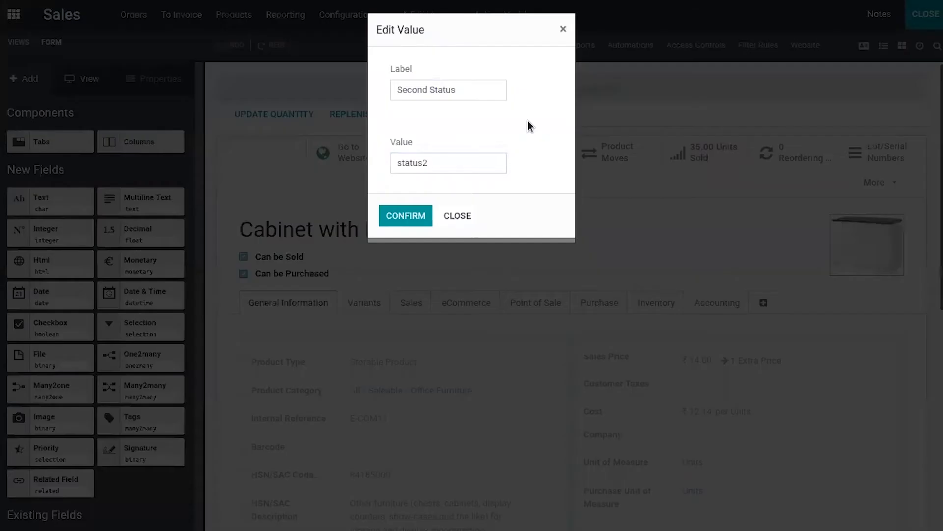
click(467, 89)
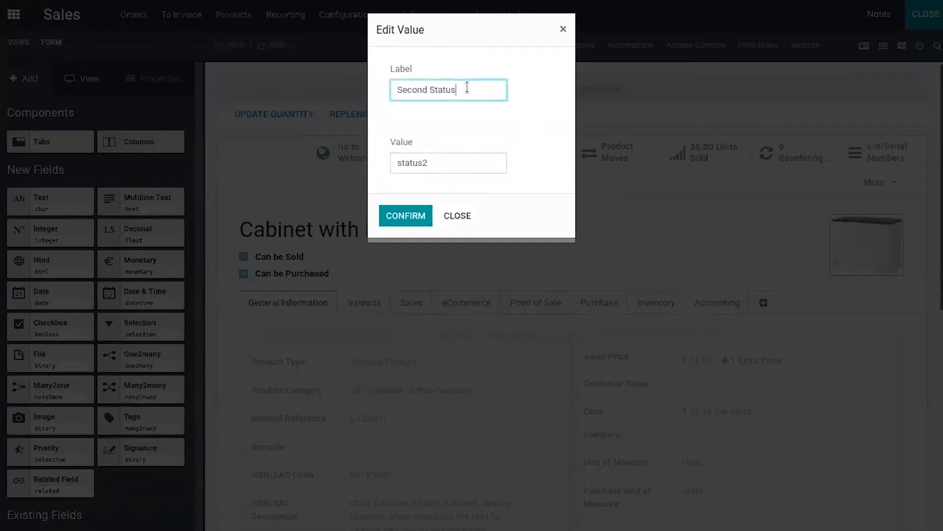
key(BackSpace)
key(BackSpace)
key(BackSpace)
key(BackSpace)
key(BackSpace)
key(BackSpace)
key(BackSpace)
key(BackSpace)
key(BackSpace)
key(BackSpace)
key(BackSpace)
key(BackSpace)
key(BackSpace)
text(In Use)
click(432, 168)
key(BackSpace)
key(BackSpace)
key(BackSpace)
key(BackSpace)
key(BackSpace)
key(BackSpace)
key(BackSpace)
text(inuse)
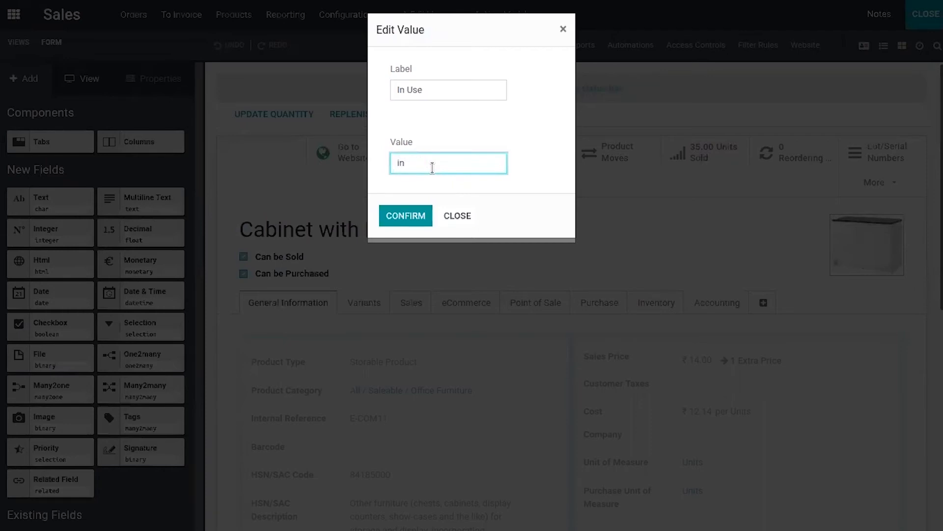
click(408, 219)
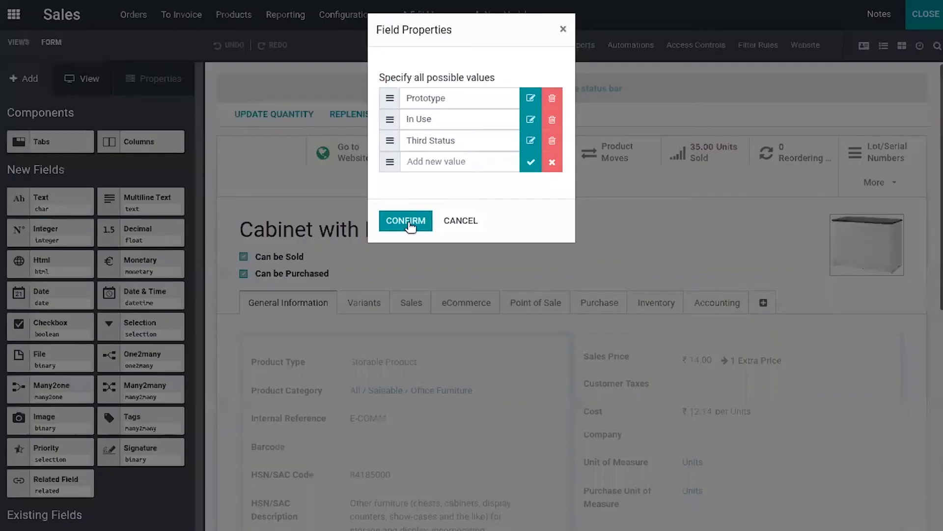
Change the pipeline's Third Status to label Deprecated with value deprecated
click(537, 143)
click(463, 89)
key(BackSpace)
key(BackSpace)
key(BackSpace)
key(BackSpace)
key(BackSpace)
key(BackSpace)
key(BackSpace)
key(BackSpace)
key(BackSpace)
key(BackSpace)
key(BackSpace)
key(BackSpace)
text(Depreciated)
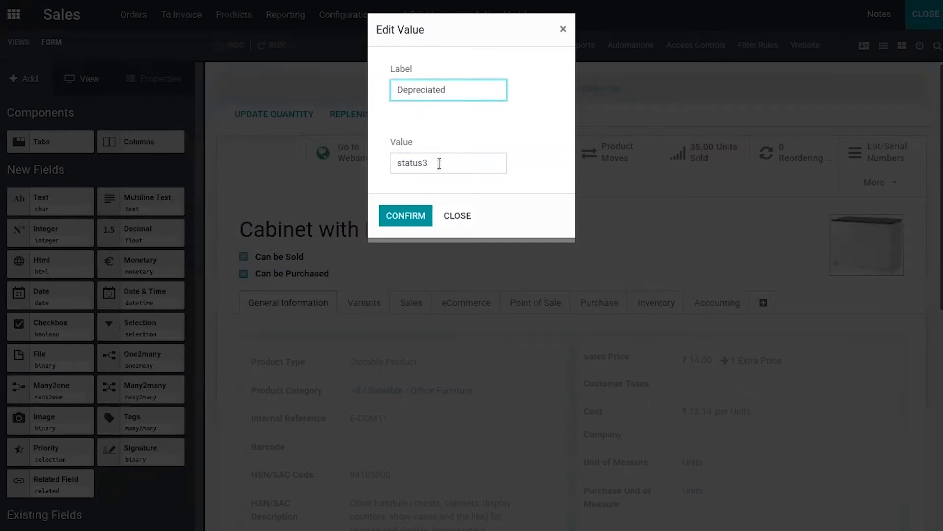
click(429, 90)
key(BackSpace)
click(437, 170)
key(BackSpace)
key(BackSpace)
key(BackSpace)
key(BackSpace)
key(BackSpace)
key(BackSpace)
key(BackSpace)
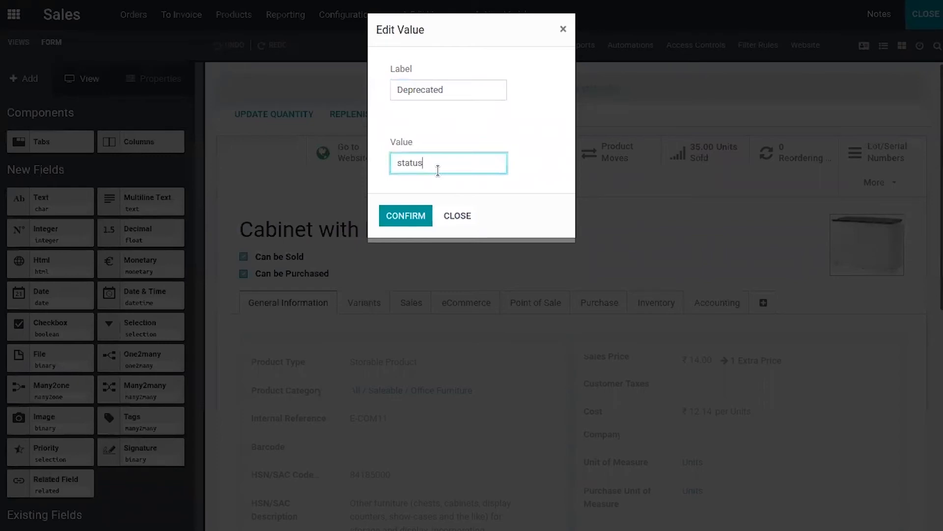
text(de)
text(ecated)
click(420, 219)
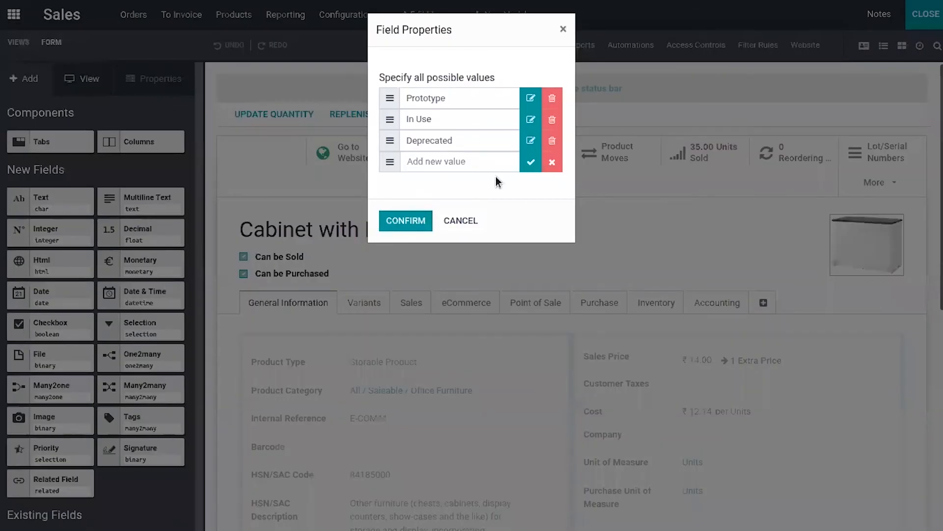
Confirm the status bar's values and, outside Studio, set the Cabinet with Doors product to the Prototype stage
click(552, 164)
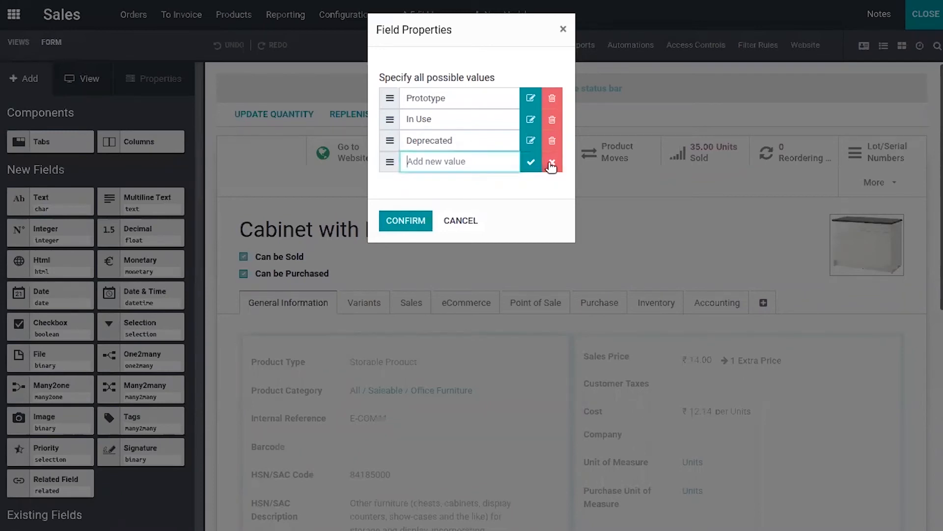
click(389, 224)
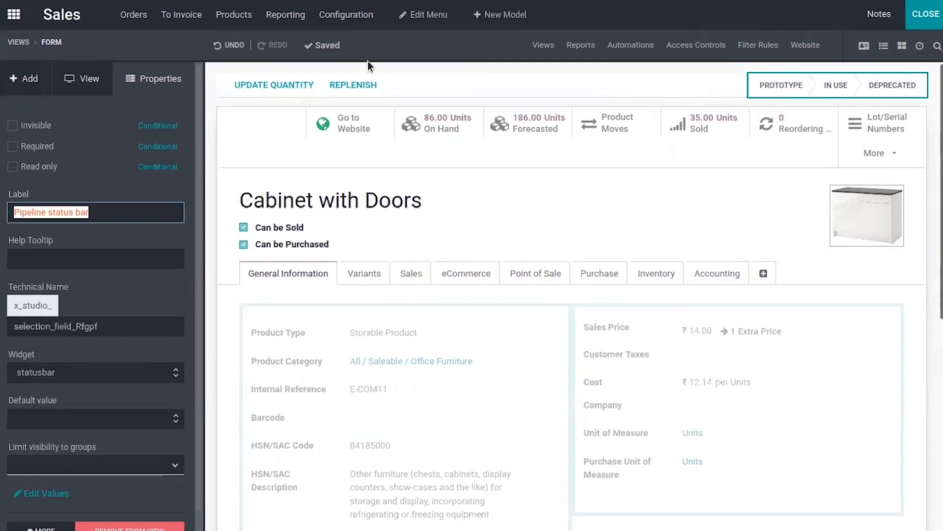
click(397, 74)
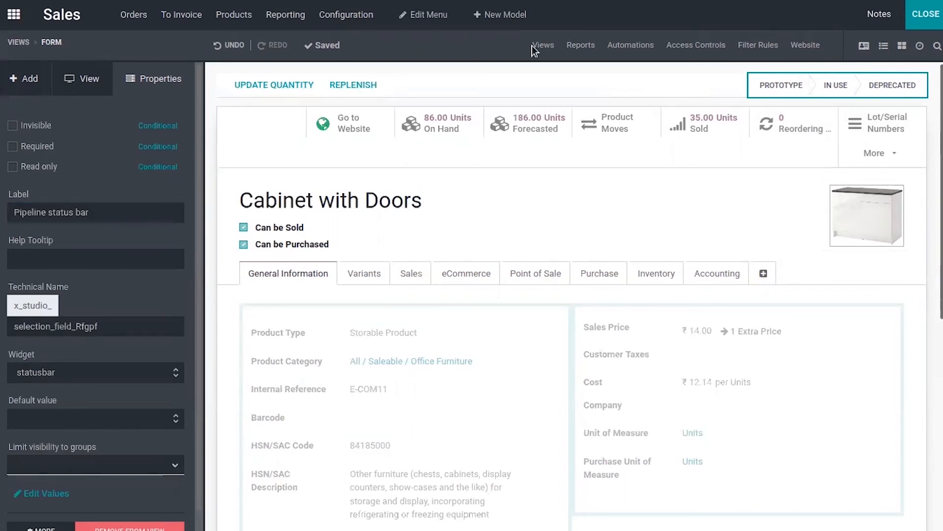
click(923, 22)
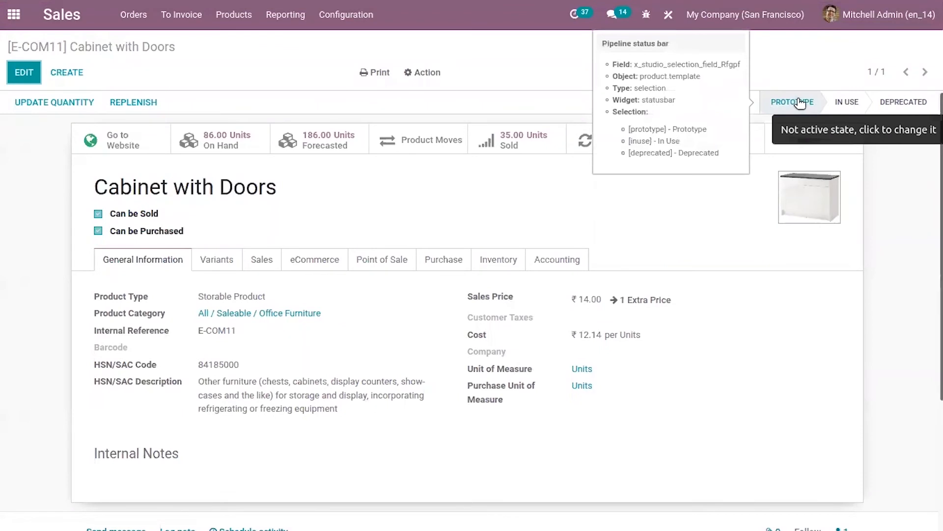
click(798, 103)
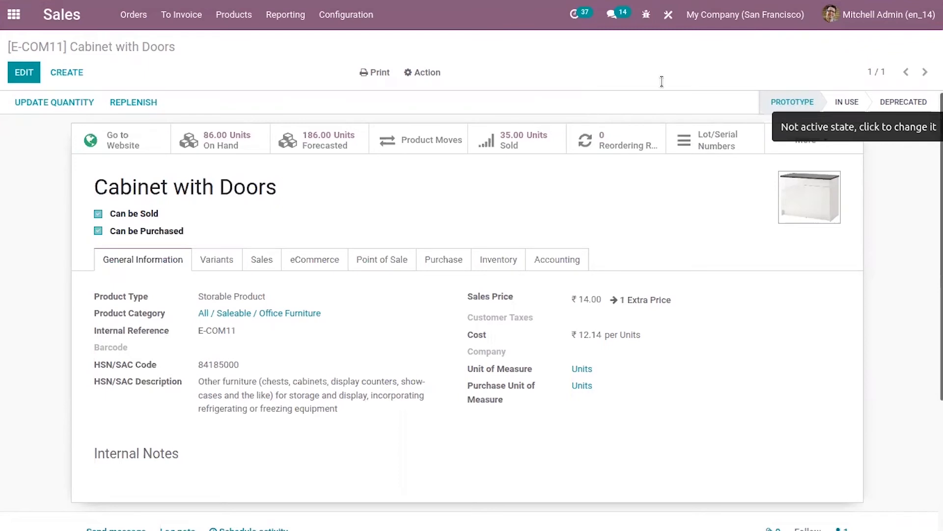
Set the pipeline status bar's default value to Prototype in Studio and return to the product form
mouse_move(792, 107)
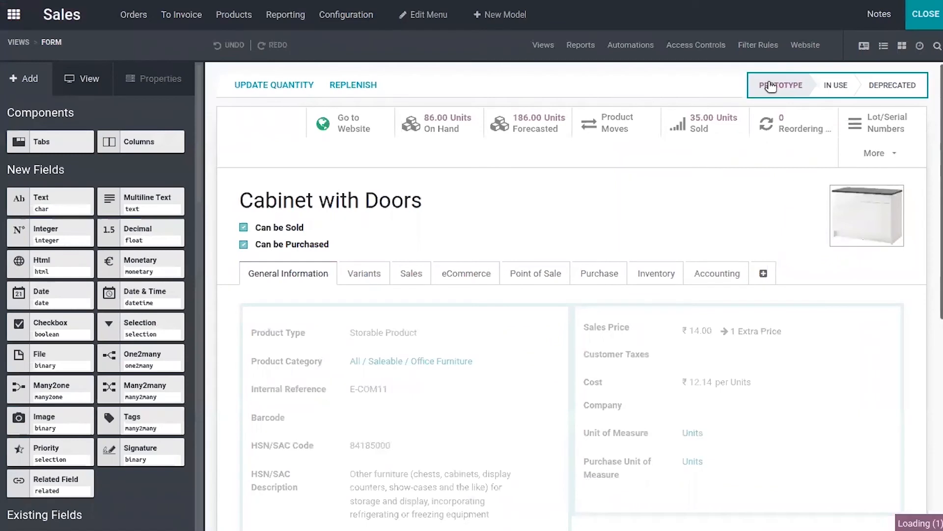
click(770, 87)
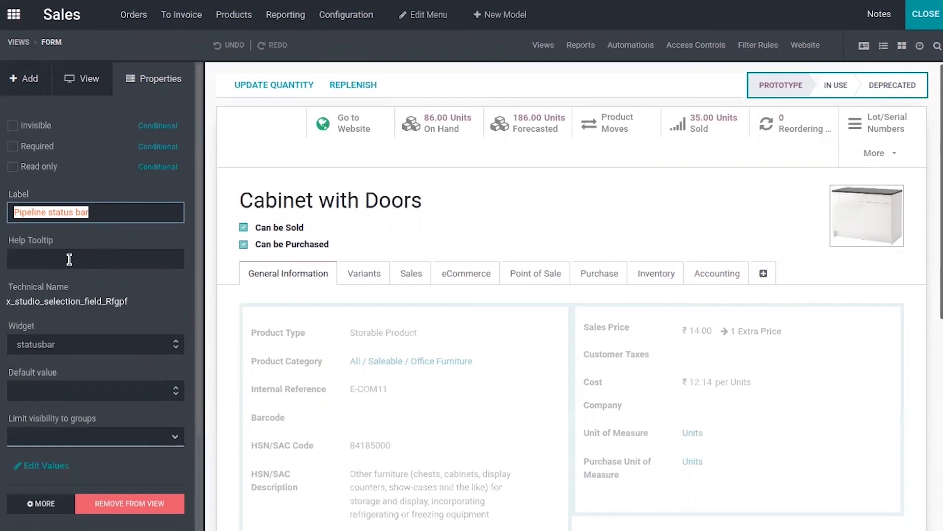
scroll(194, 319, down, 3)
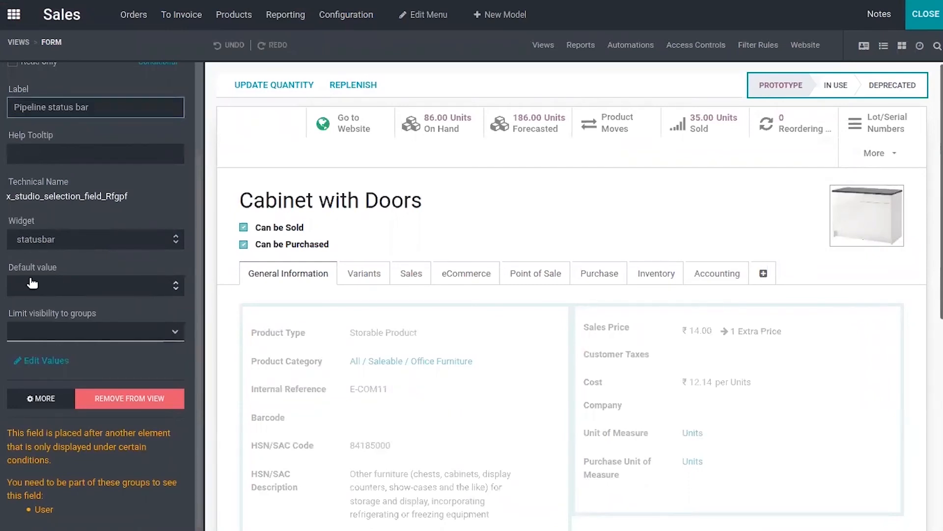
click(53, 285)
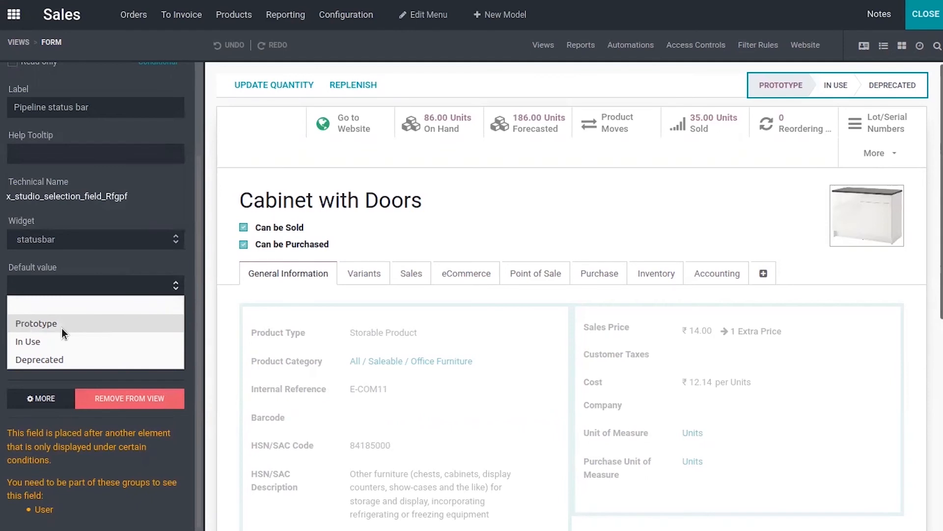
click(86, 324)
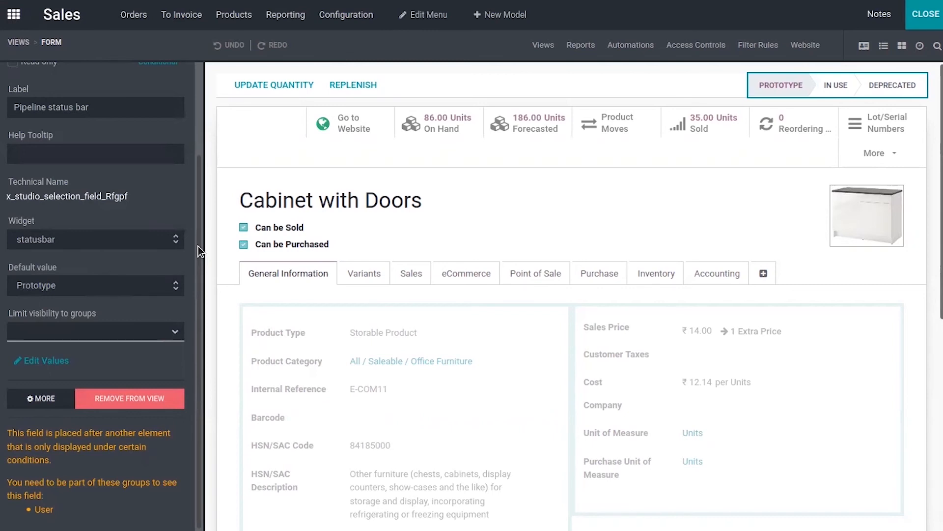
scroll(199, 246, up, 3)
click(924, 16)
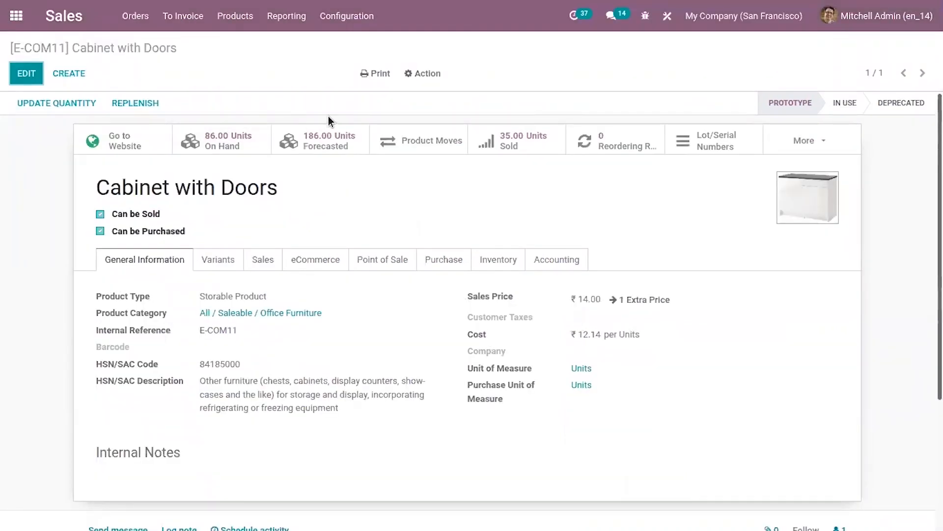
From the products list, set the Cable Management Box and Corner Desk Left Sit products to the In Use stage
click(235, 14)
click(245, 43)
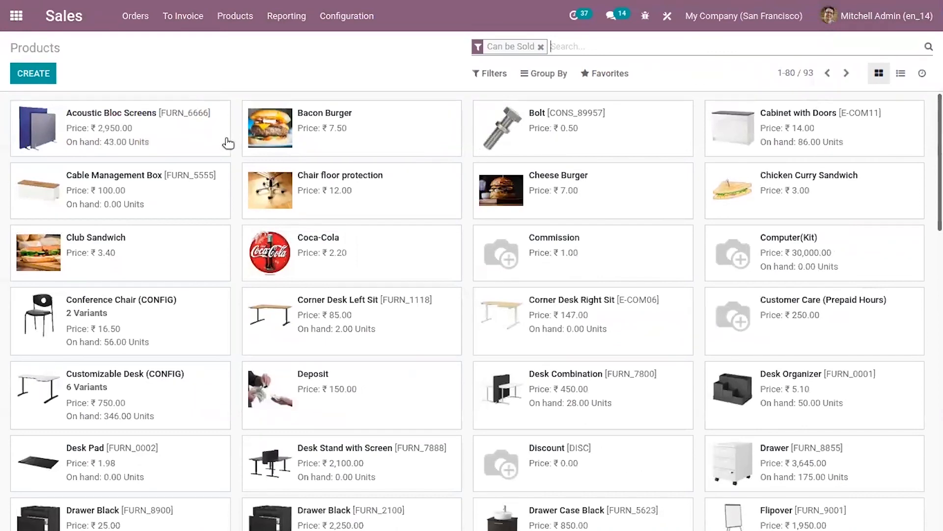
click(170, 198)
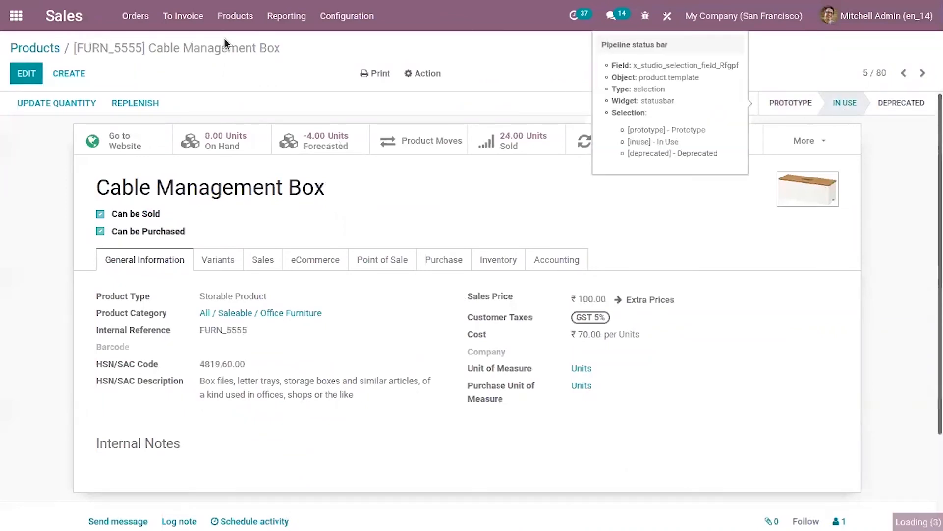
click(55, 49)
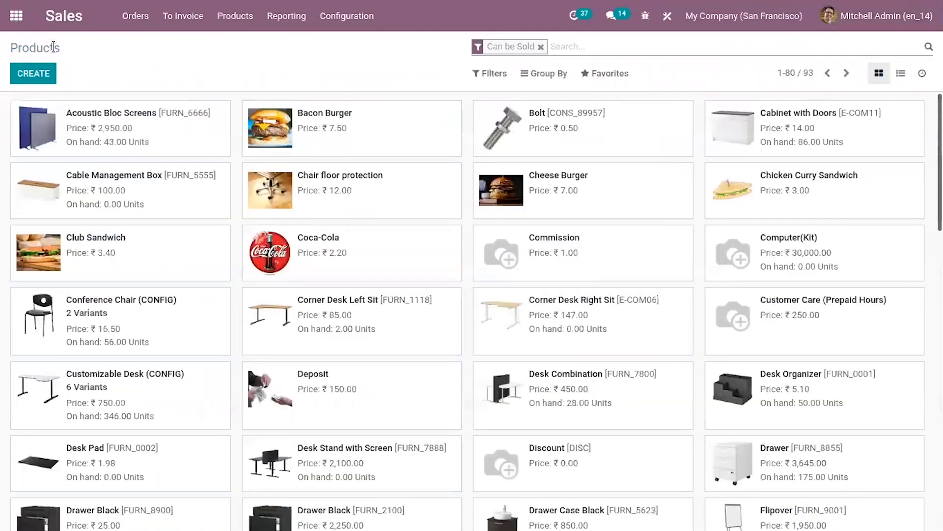
click(406, 341)
click(843, 103)
Set the Desk Organizer product to the Prototype stage and return to the products list
click(825, 407)
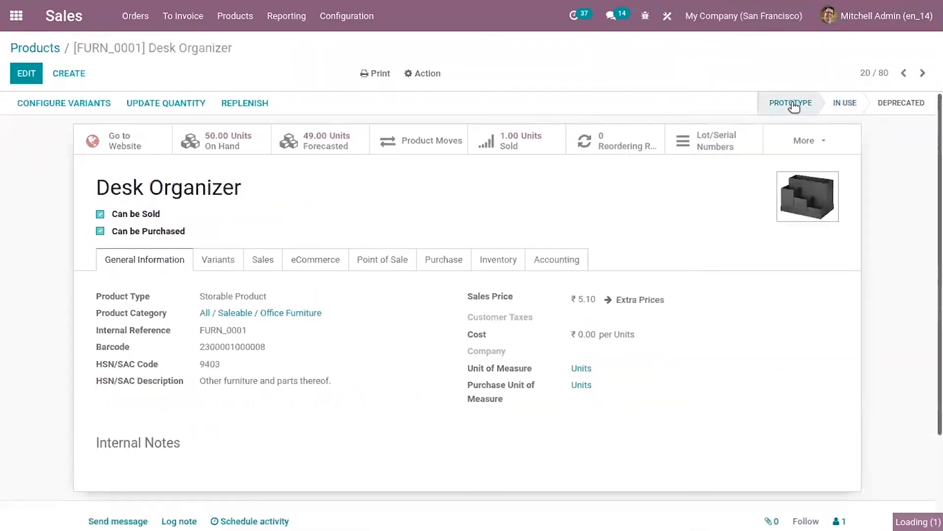
click(791, 103)
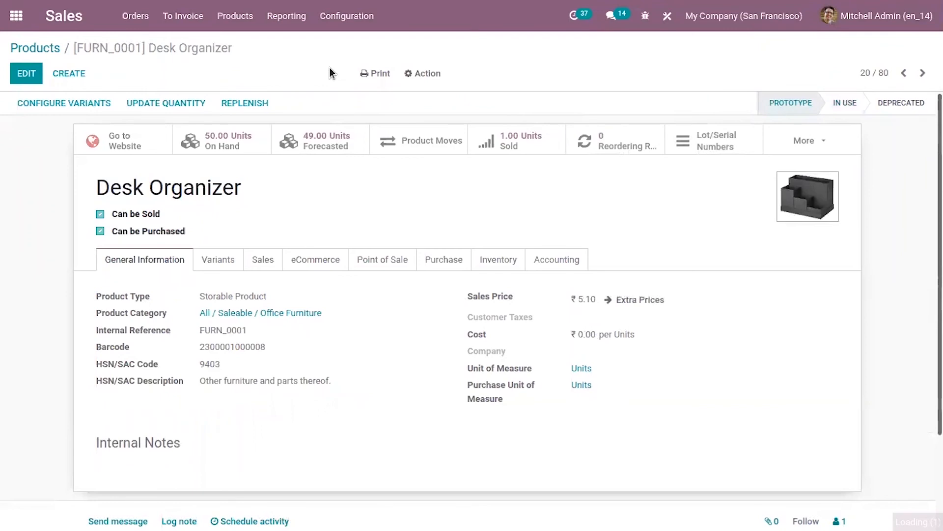
click(50, 48)
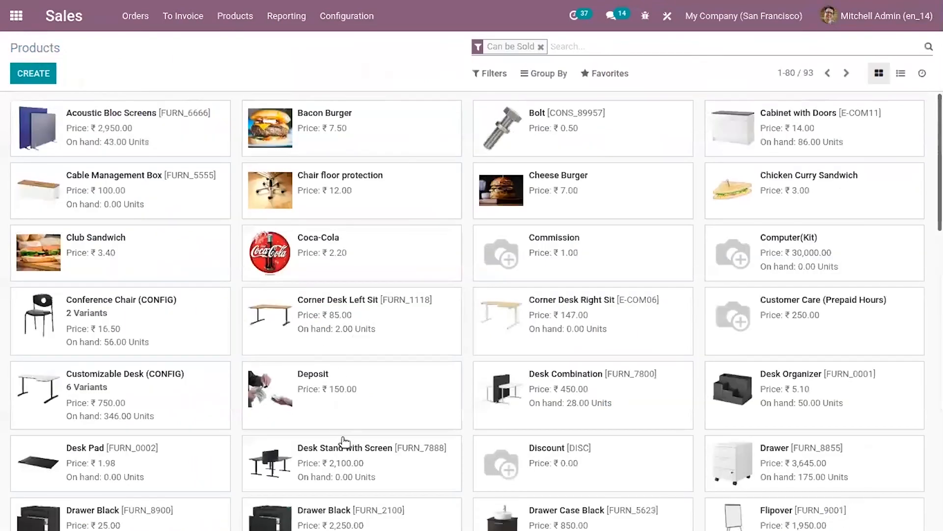
Set the Desk Stand with Screen product to the Deprecated stage, and change and save its cost as 0
click(371, 475)
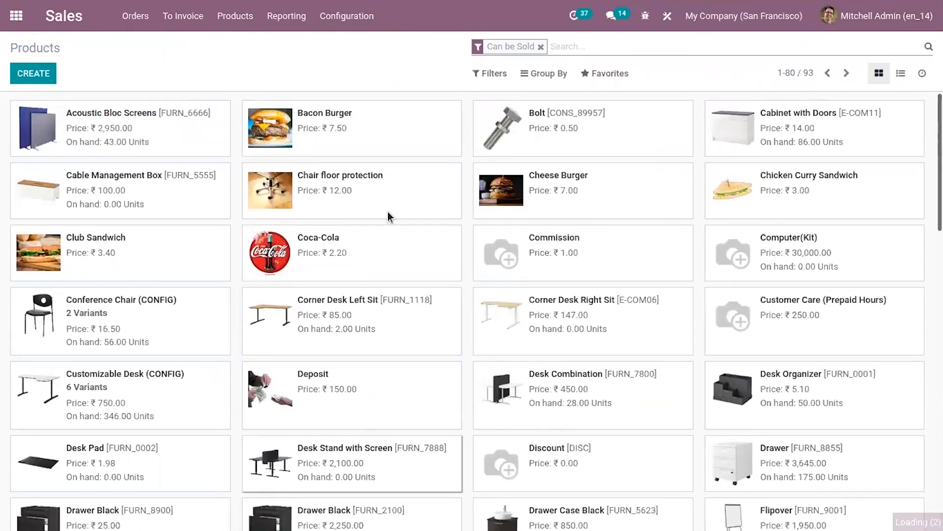
click(893, 115)
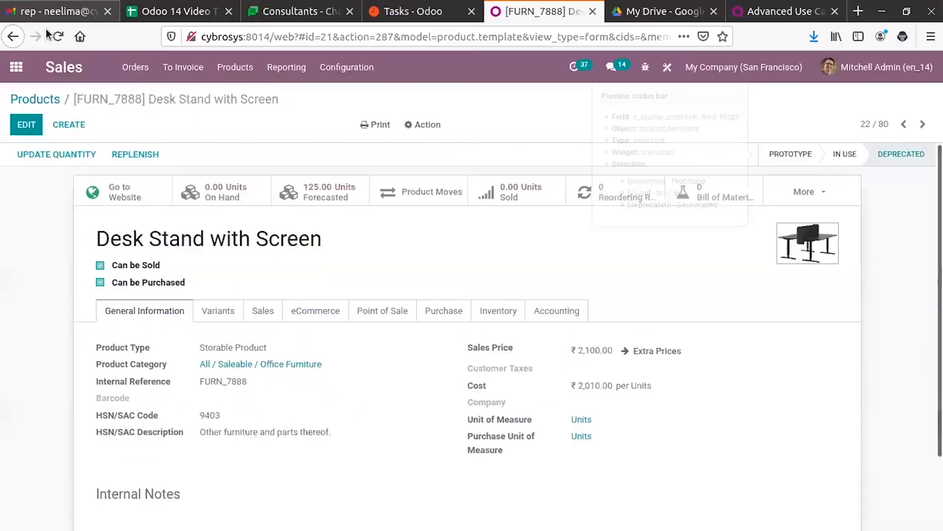
click(11, 73)
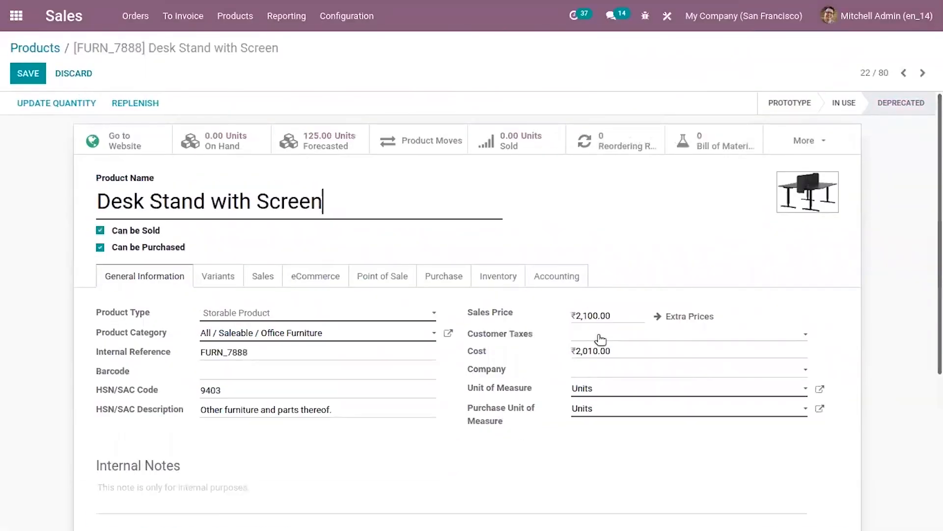
double_click(609, 350)
text(0)
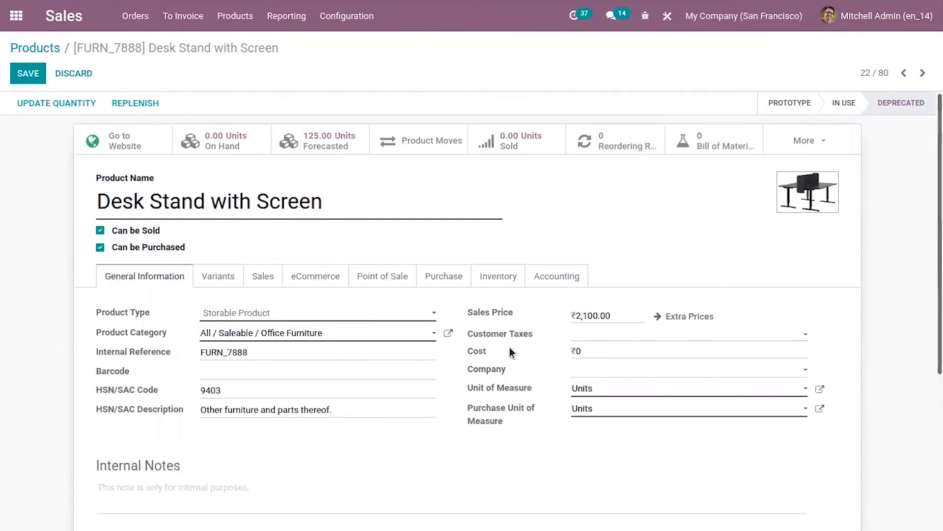
click(29, 75)
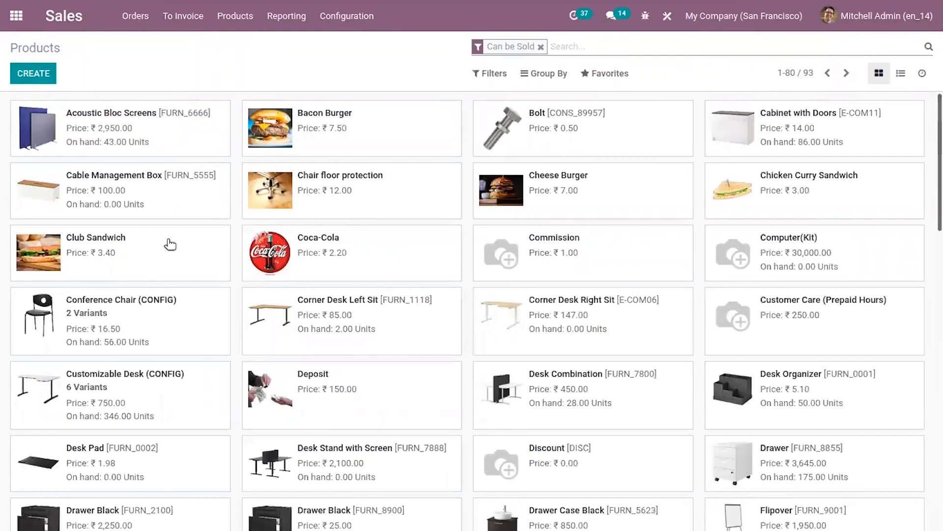
Set the Conference Chair (CONFIG) product to the In Use stage and leave its form
click(171, 319)
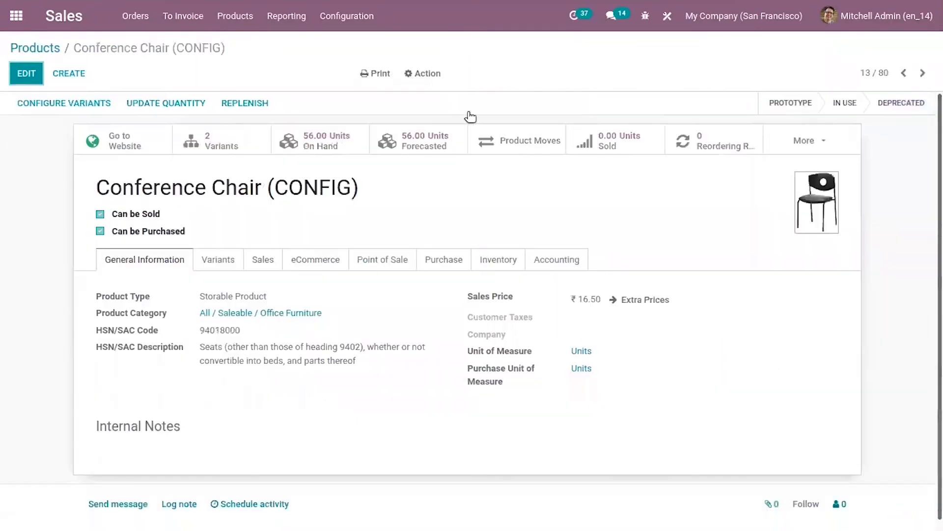
click(835, 105)
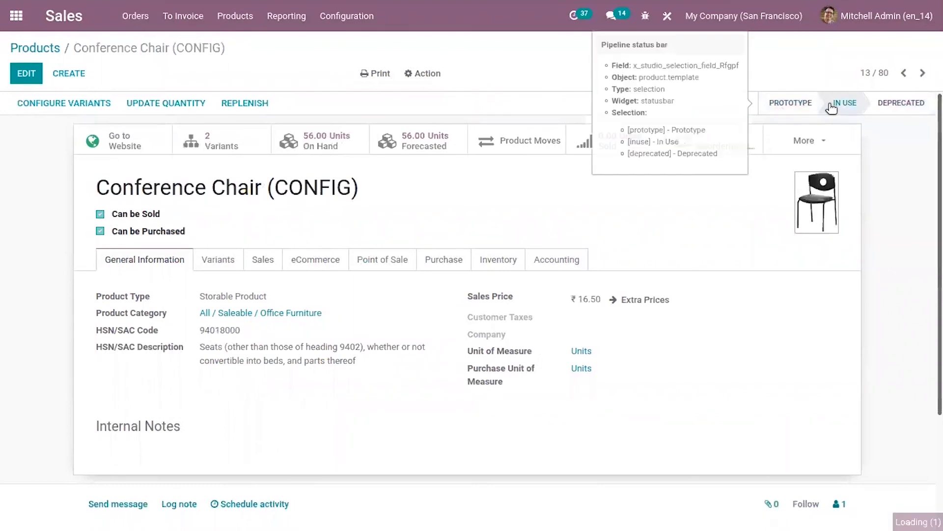
click(35, 52)
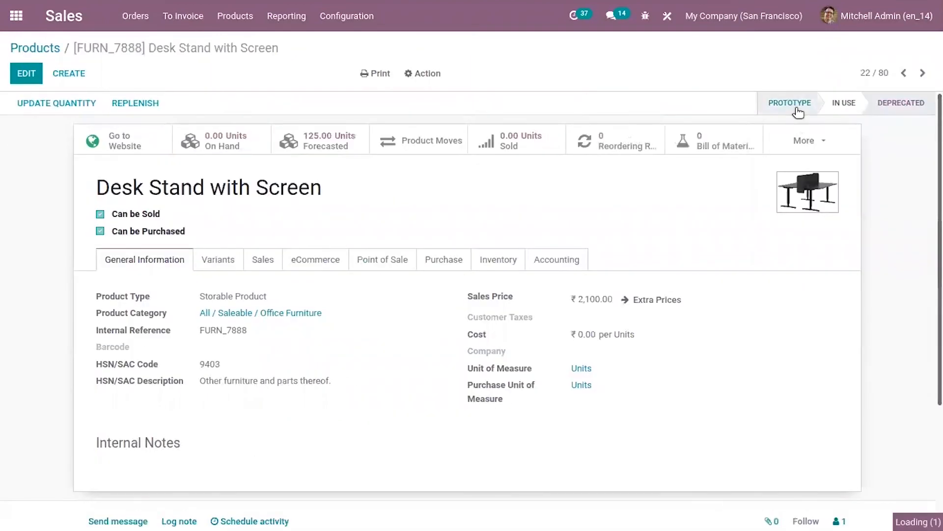
Set the Desk Stand with Screen and Drawer Case Black products to the Deprecated stage and return to the products list
click(898, 109)
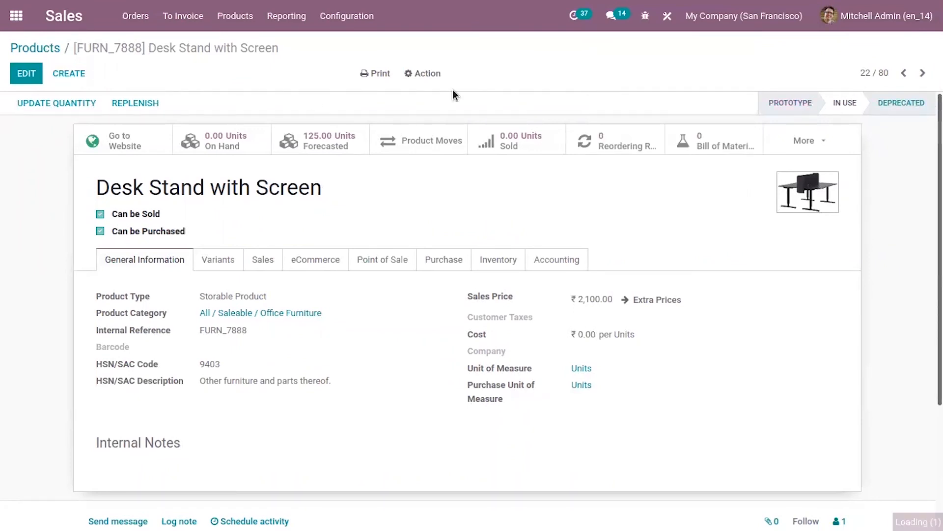
click(56, 48)
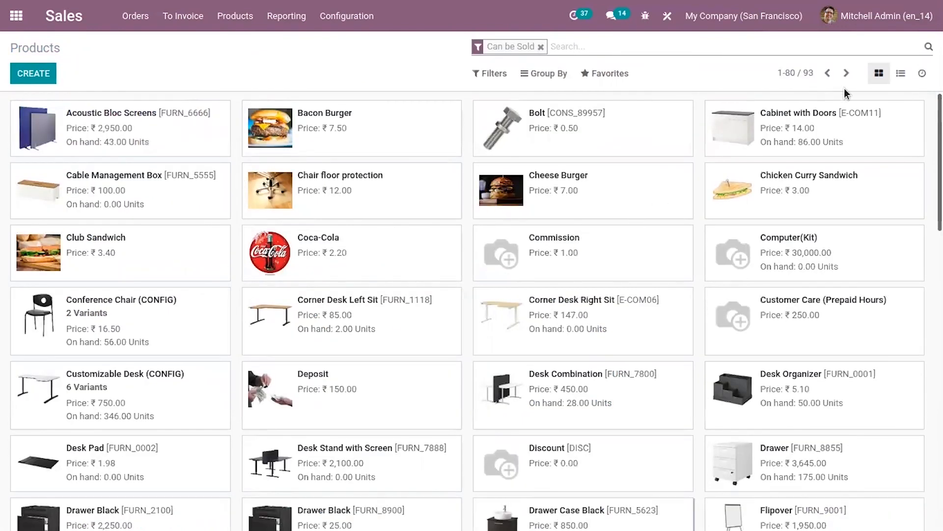
click(904, 104)
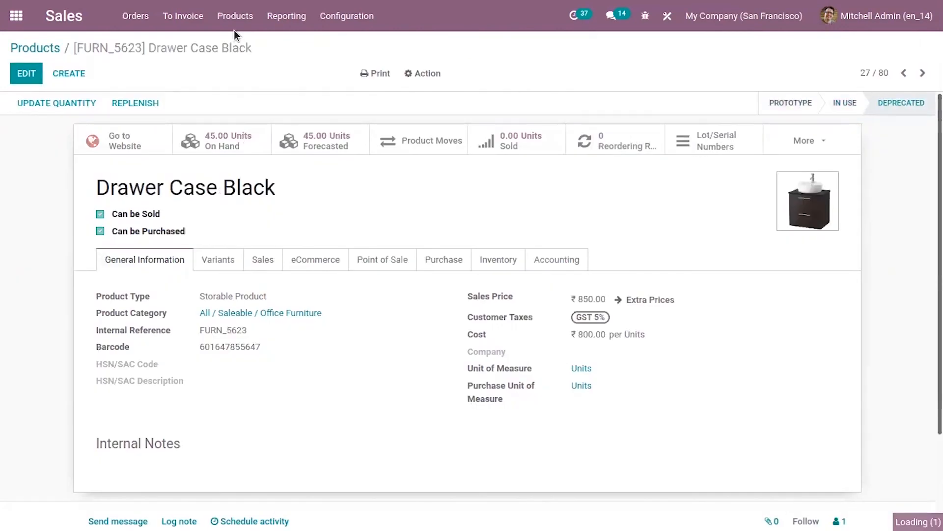
click(41, 47)
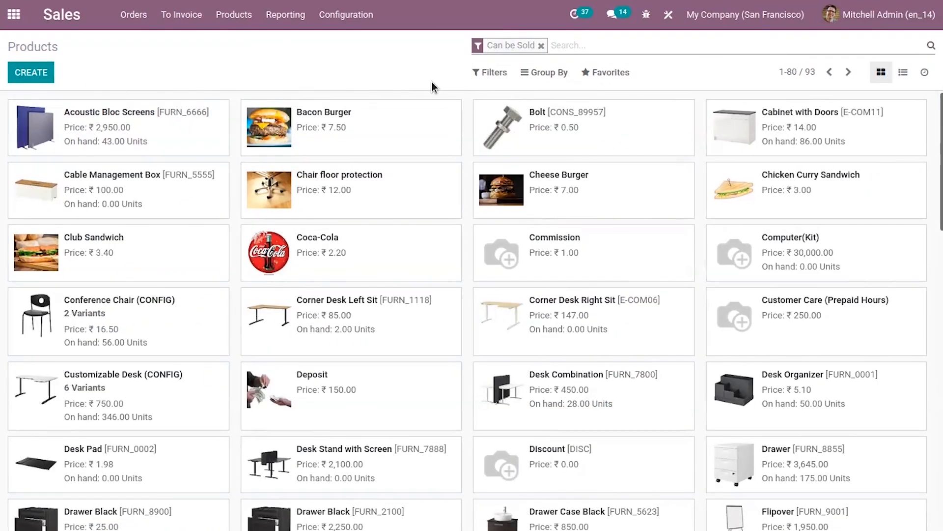
In Studio, add the Pipeline status bar field to the Group By options of the products search view, and exit Studio
click(671, 15)
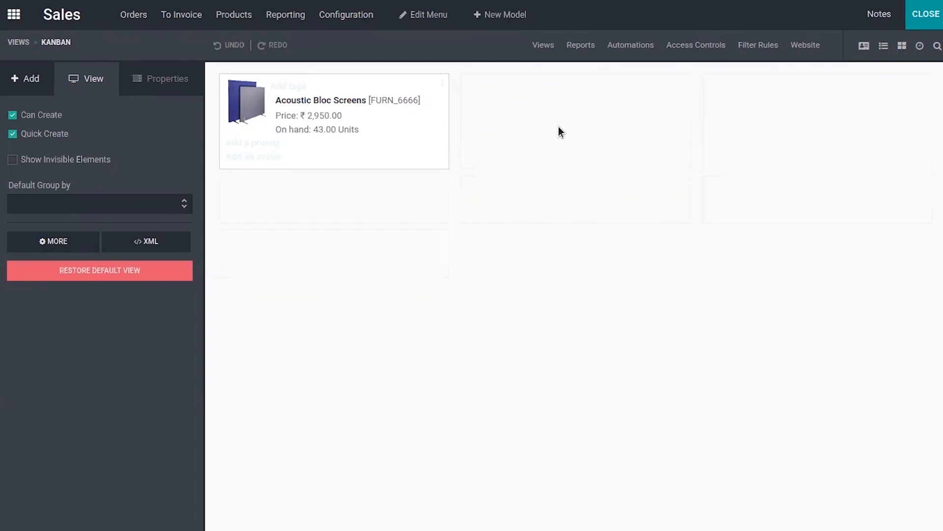
click(544, 46)
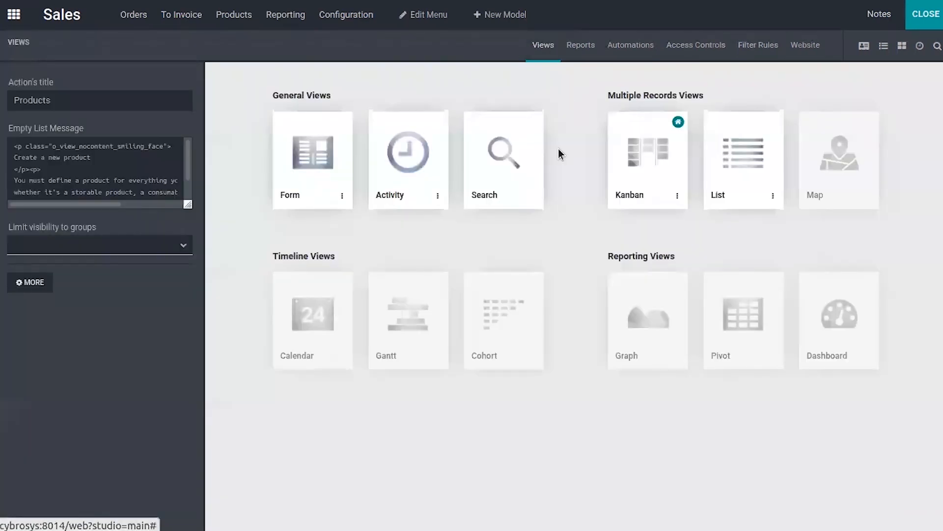
click(495, 181)
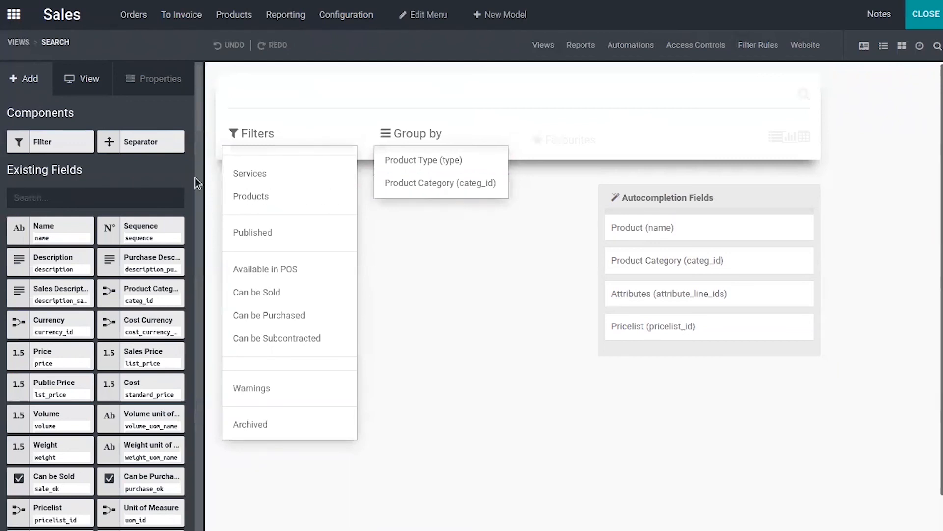
mouse_move(196, 121)
mouse_down()
mouse_move(196, 138)
mouse_move(191, 111)
mouse_up()
click(63, 195)
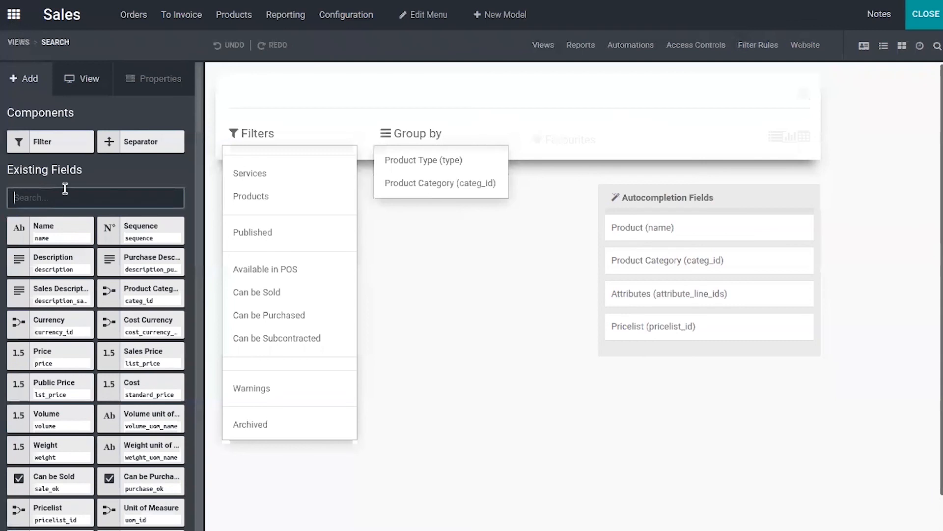
text(sta)
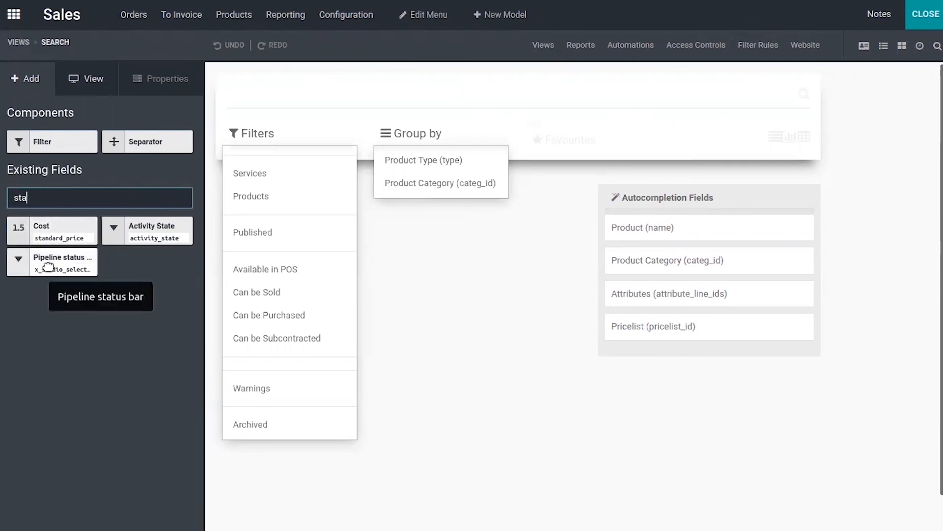
drag(49, 264, 430, 213)
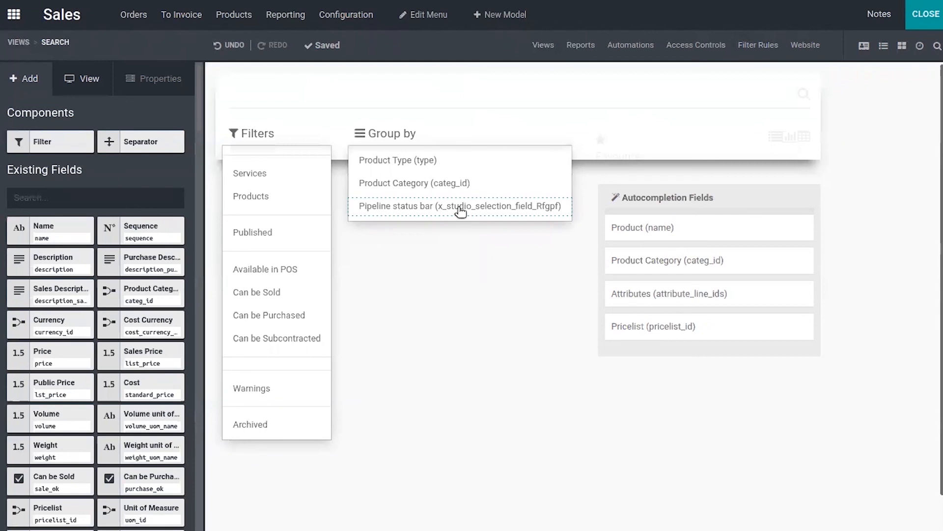
click(460, 209)
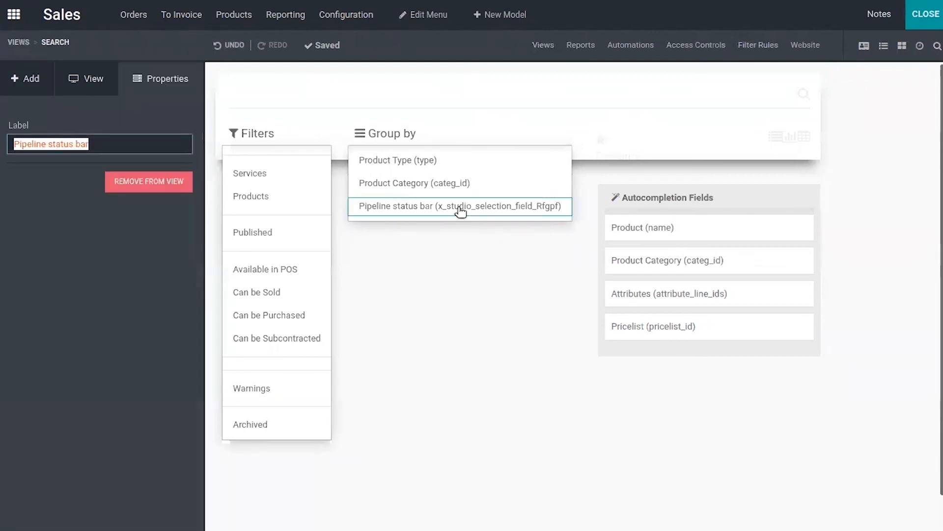
click(468, 261)
click(926, 14)
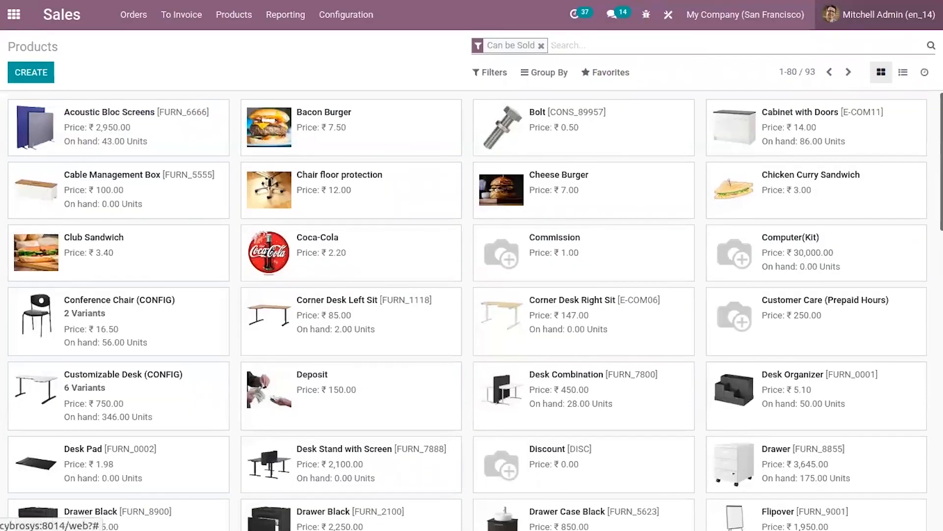
Group the products by Pipeline status bar to check the stage columns, and clear the grouping
click(552, 77)
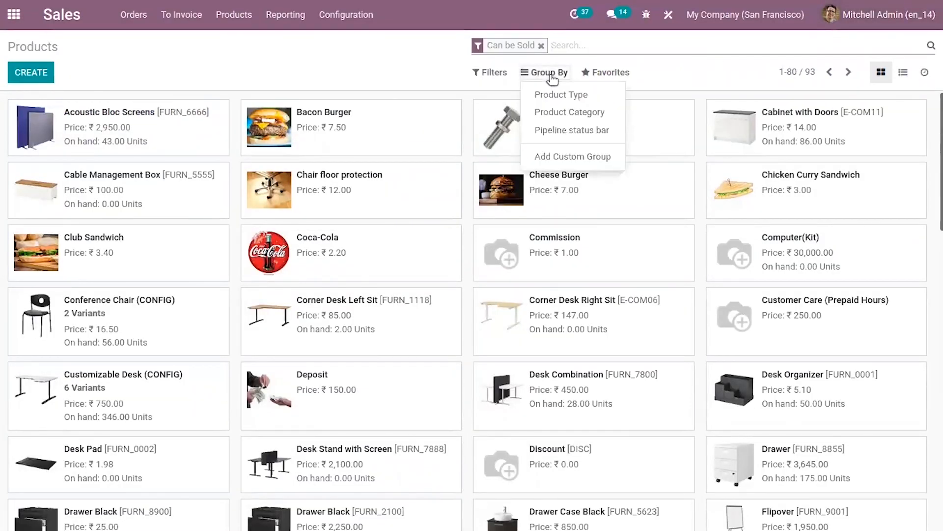
click(565, 130)
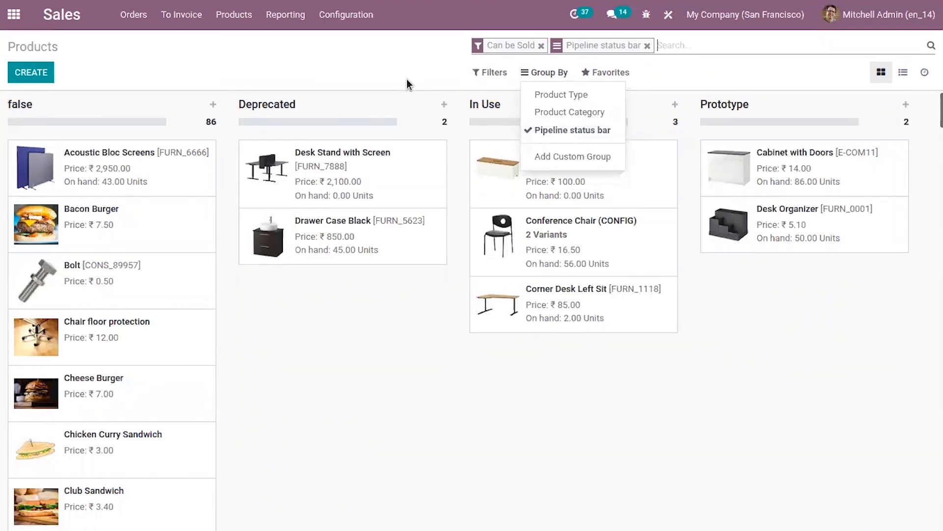
click(235, 61)
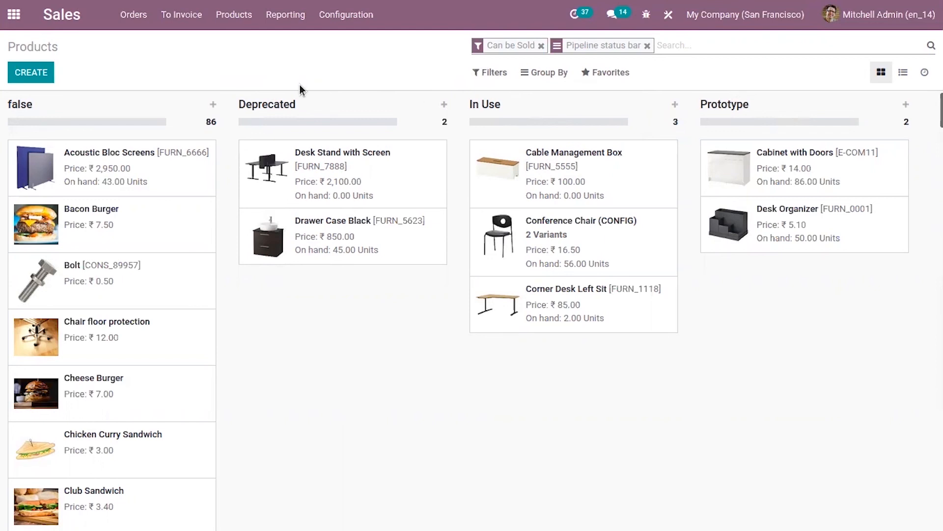
click(646, 46)
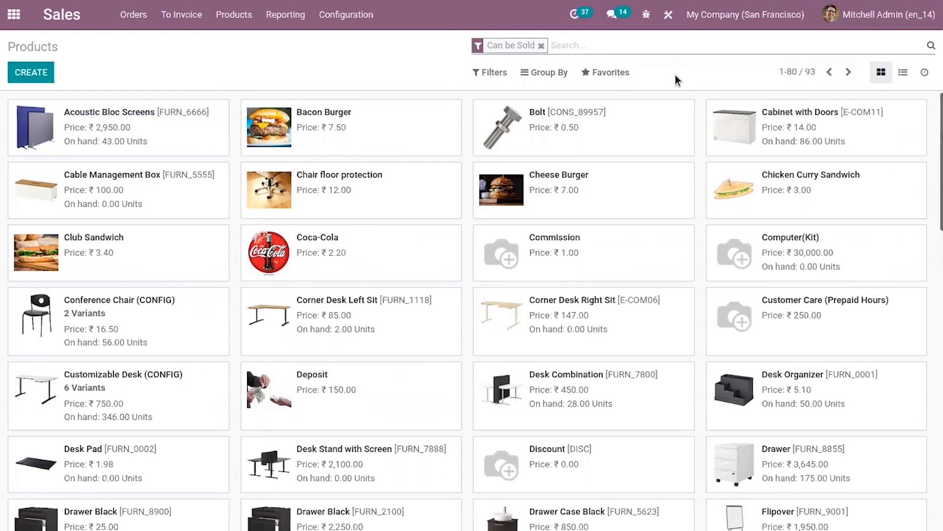
Open the Bacon Burger product from the products list
click(368, 140)
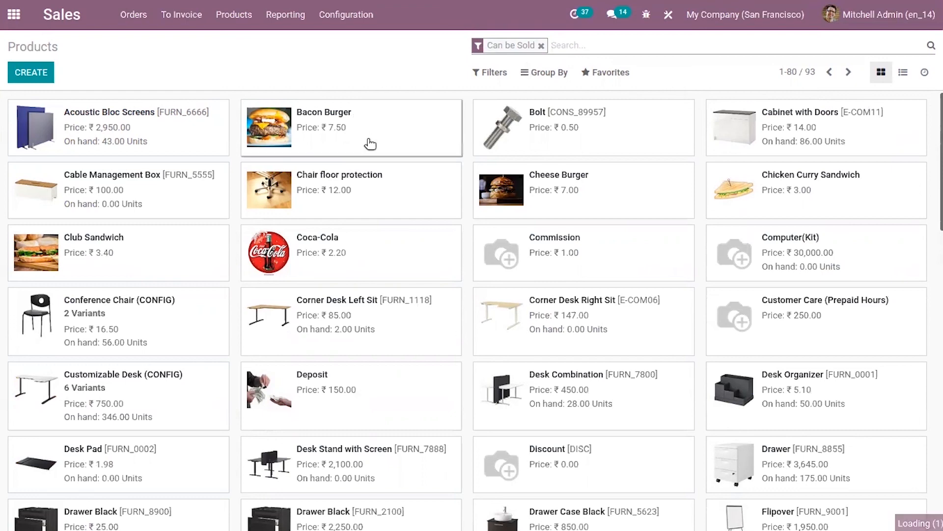